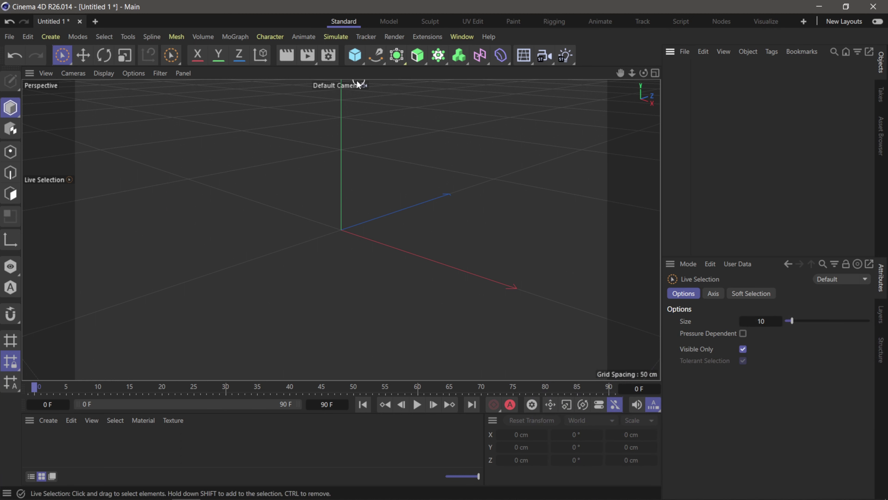
Check the available renderers and keep Standard as the renderer.
click(329, 55)
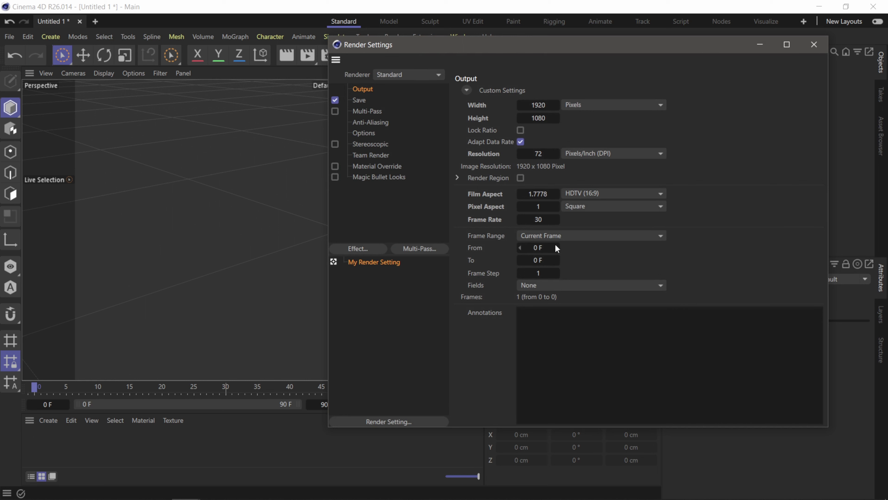
click(414, 75)
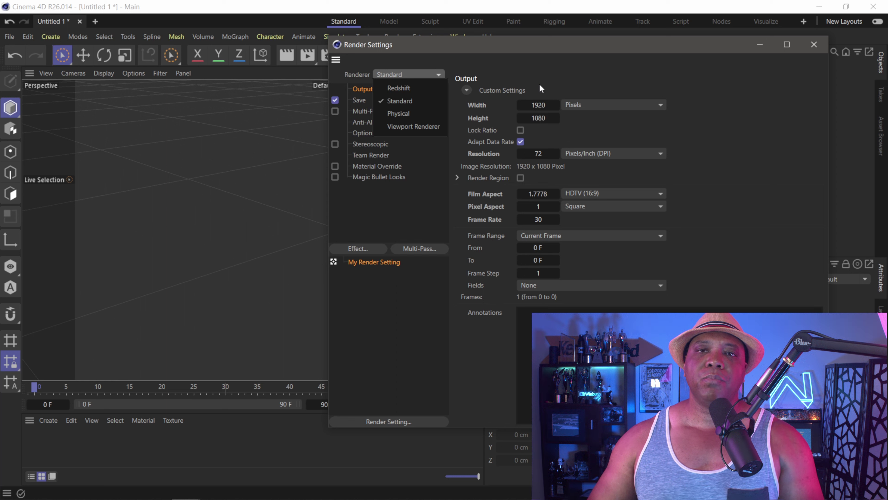
click(540, 88)
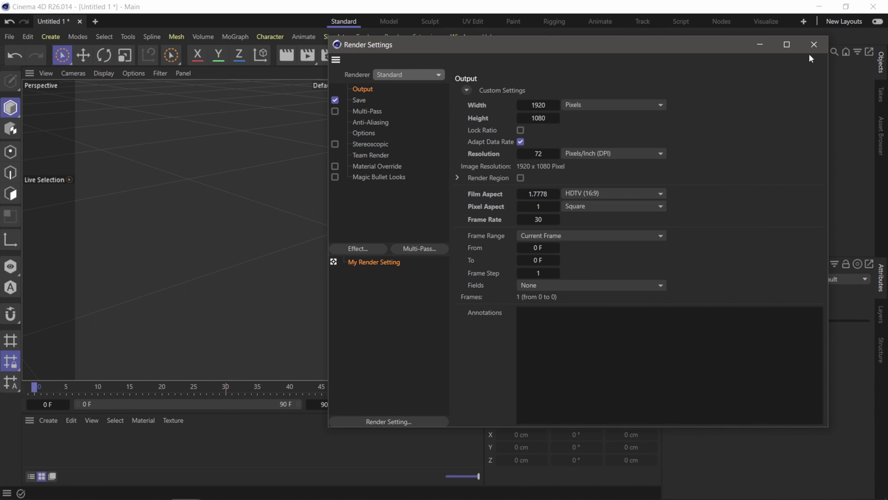
click(814, 45)
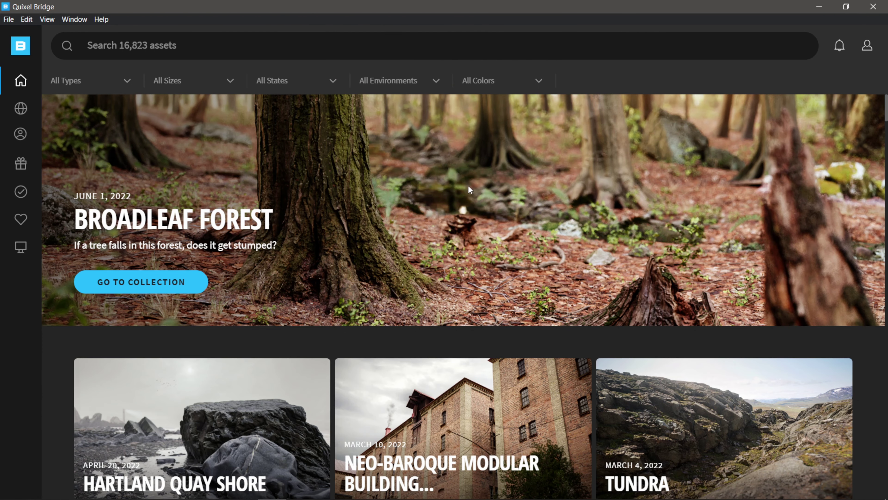
Open the Hartland Quay Shore collection from the Home page and scroll to its rock assets.
scroll(364, 173, down, 5)
scroll(408, 158, down, 2)
scroll(408, 158, up, 2)
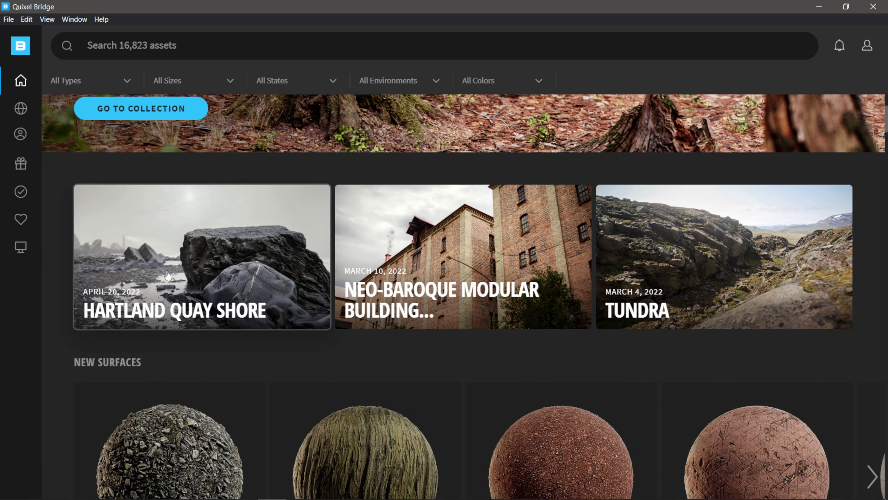
click(201, 280)
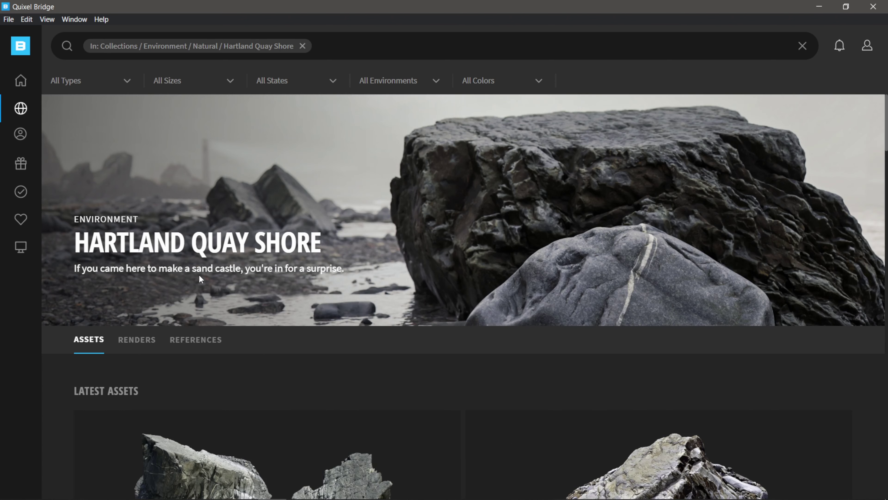
scroll(206, 275, down, 10)
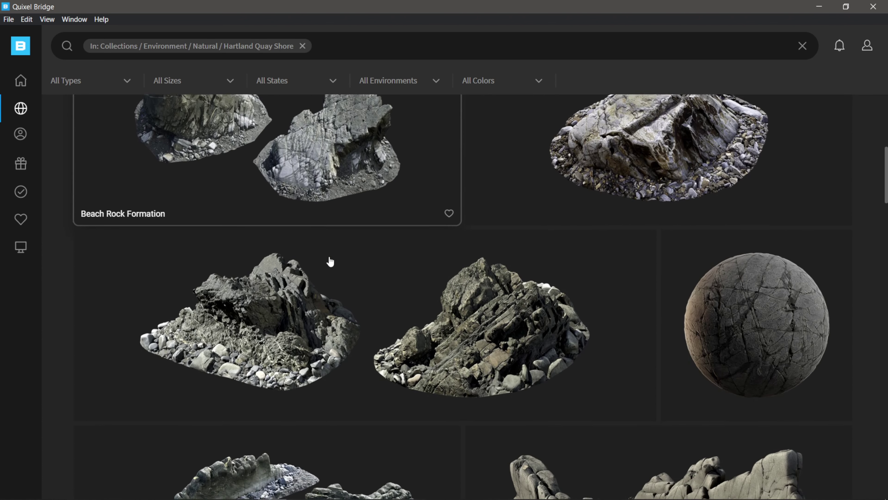
scroll(359, 284, up, 4)
scroll(360, 282, down, 2)
scroll(363, 282, down, 1)
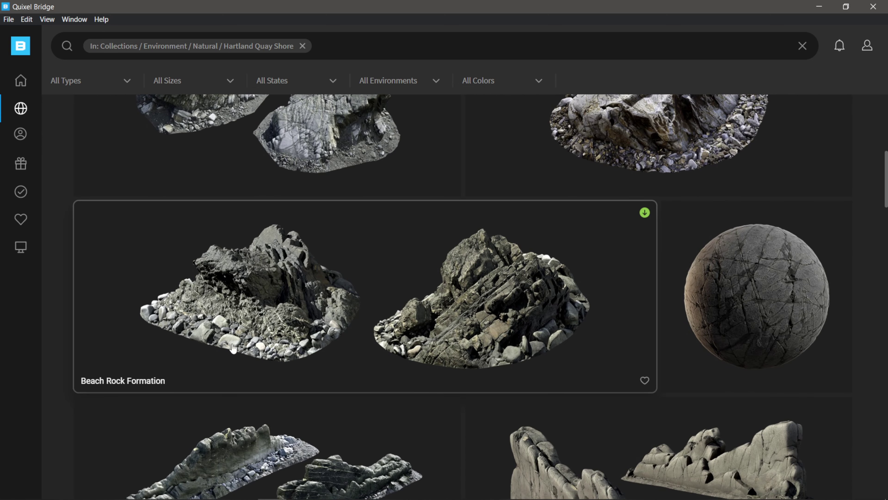
Open the Beach Rock Formation asset, pick 2K Resolution and download it.
click(430, 332)
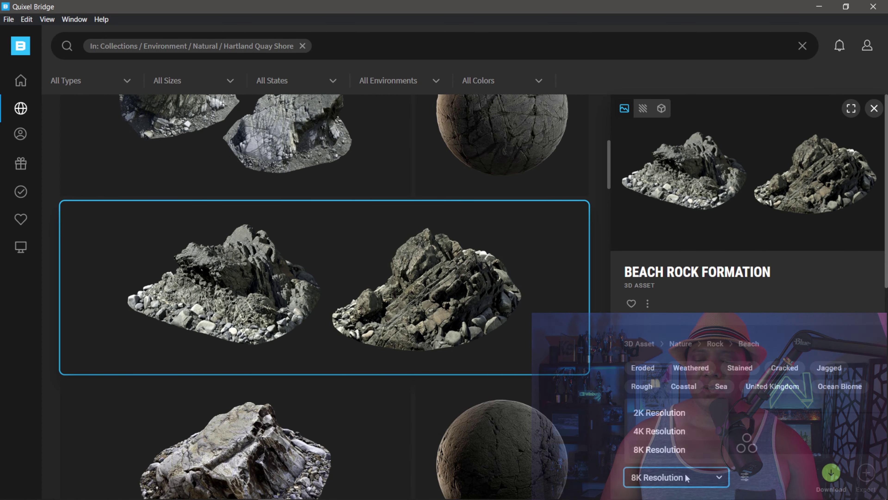
click(657, 414)
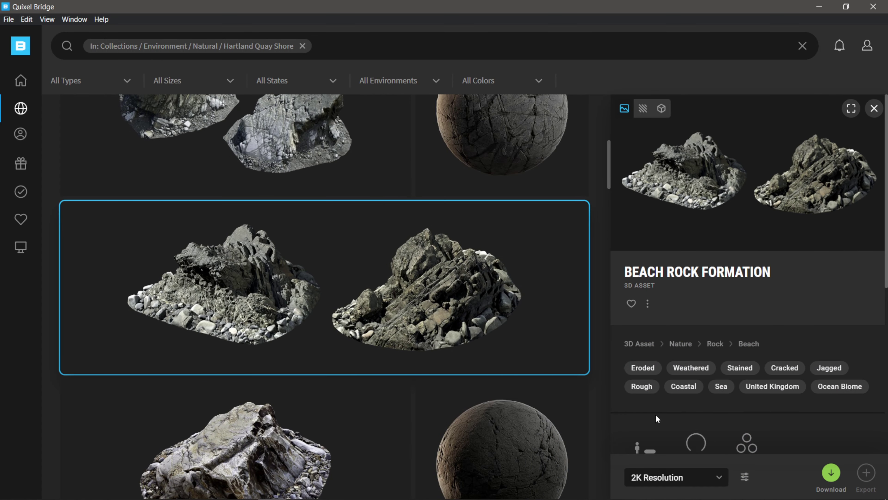
click(832, 472)
scroll(478, 345, down, 5)
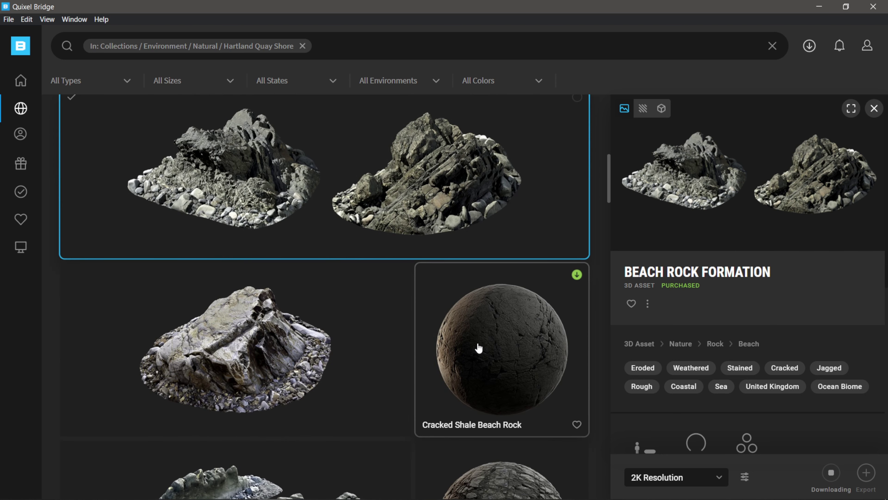
scroll(479, 345, down, 8)
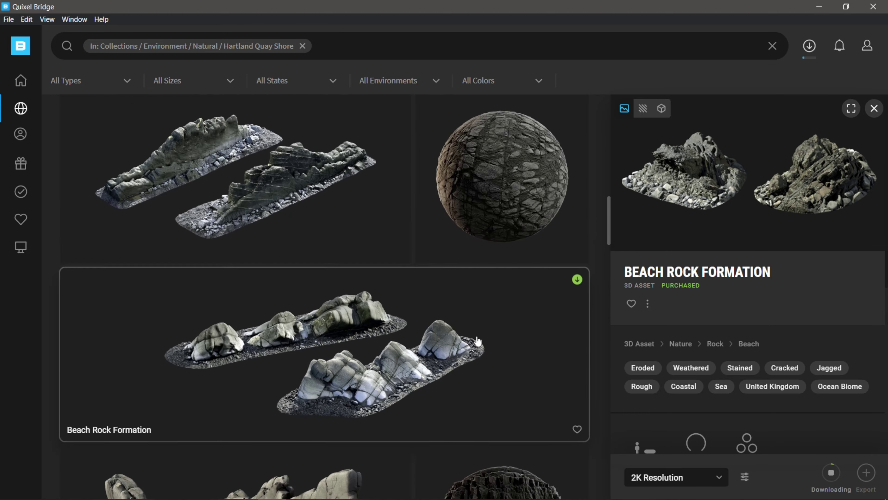
scroll(428, 327, up, 8)
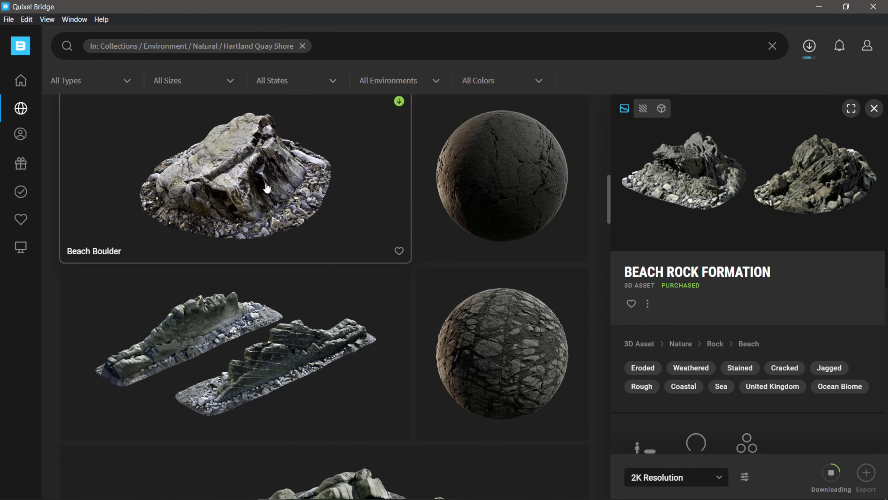
Open Beach Boulder, keep 2K Resolution, download it, and scroll down to the surface tiles.
click(267, 188)
click(697, 485)
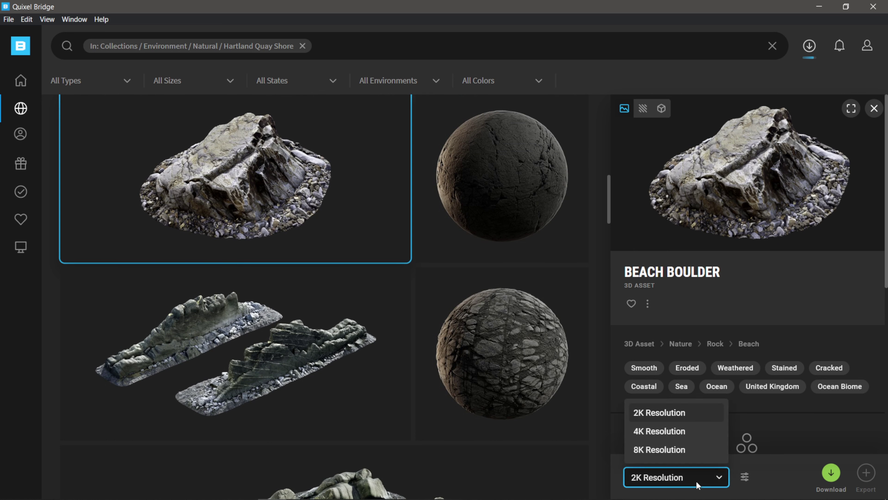
click(697, 485)
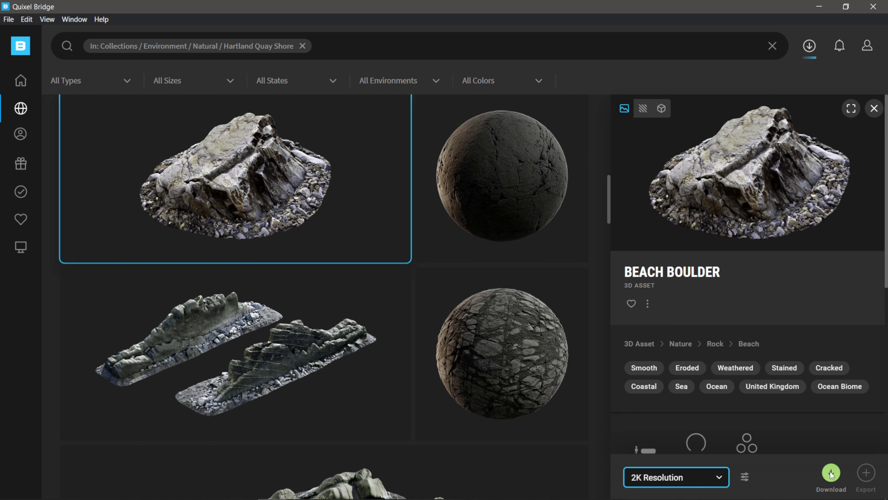
scroll(414, 273, up, 8)
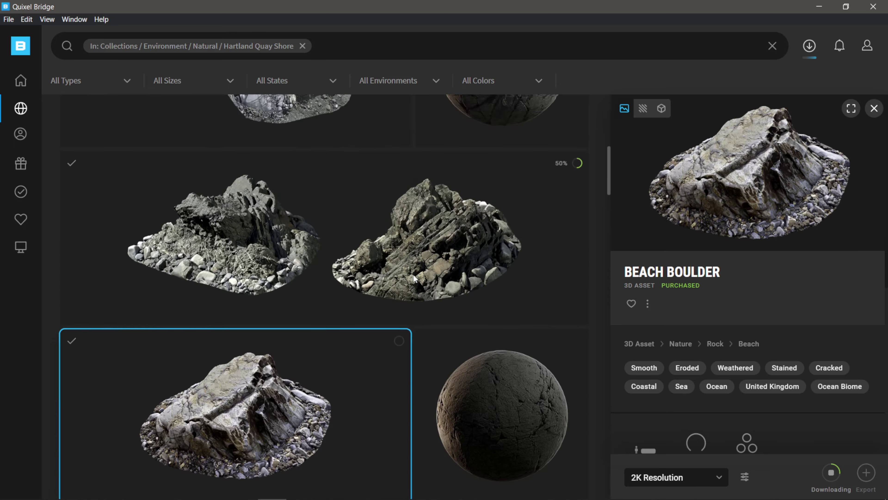
scroll(408, 344, down, 15)
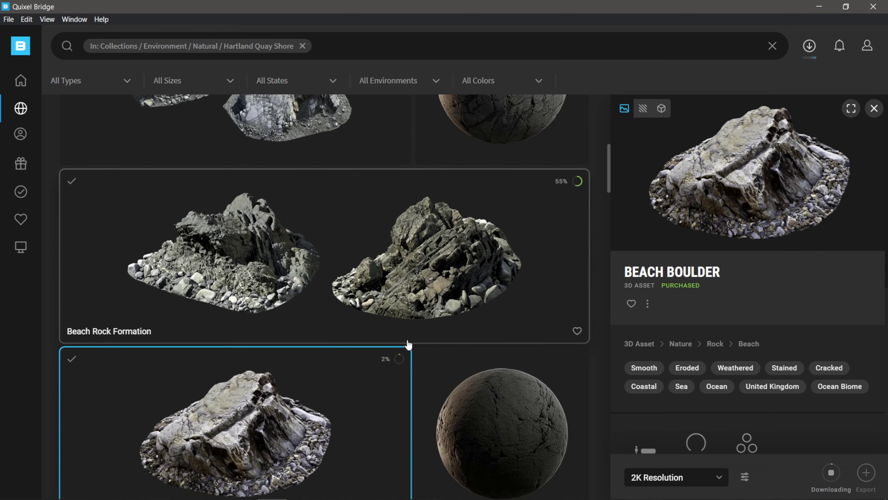
scroll(408, 345, down, 5)
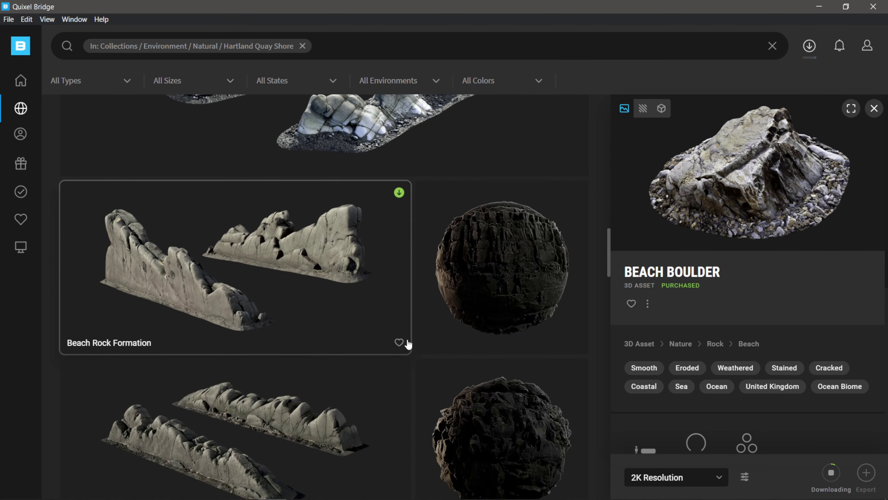
scroll(485, 275, down, 10)
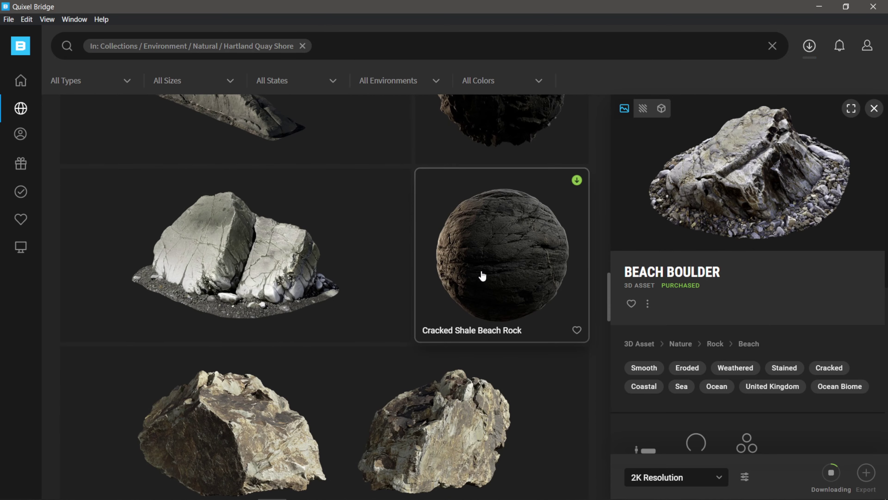
scroll(482, 275, down, 10)
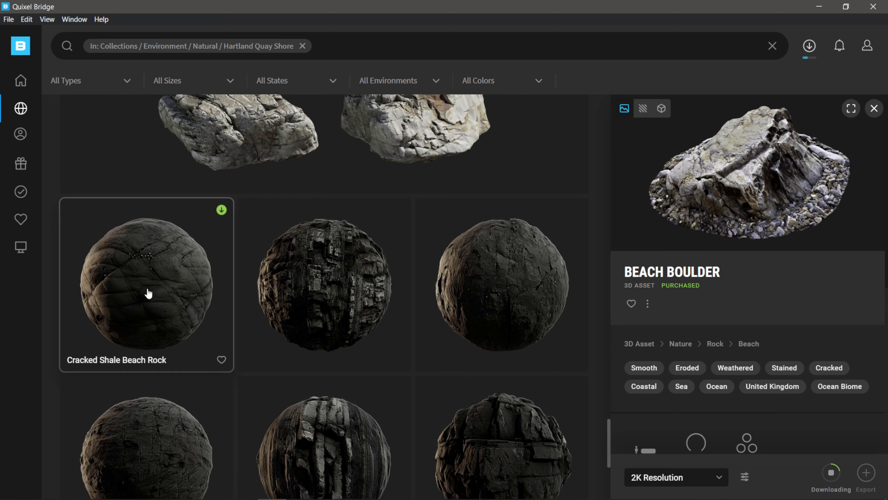
scroll(148, 293, down, 5)
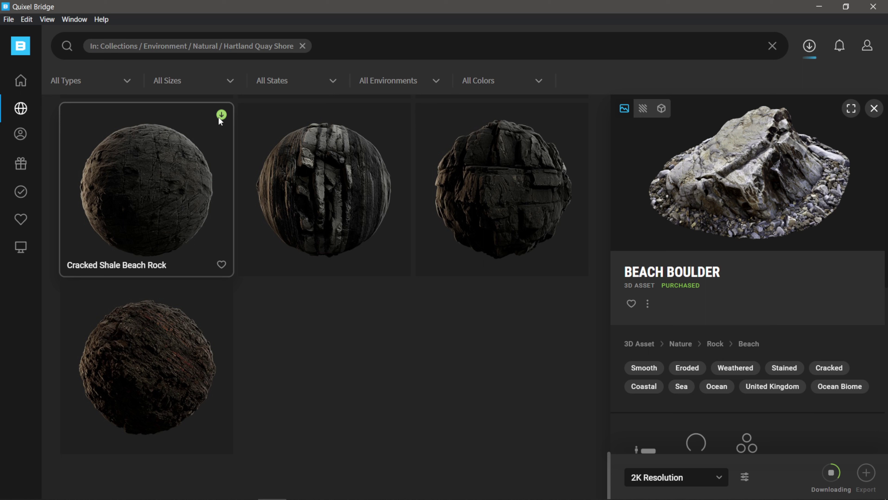
Open the Cracked Shale Beach Rock surface and download it at 2K Resolution.
click(194, 129)
click(675, 477)
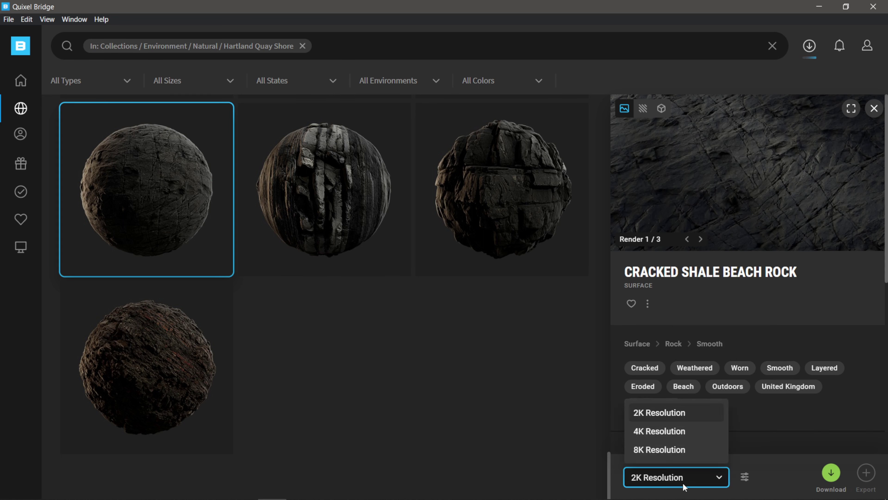
click(660, 413)
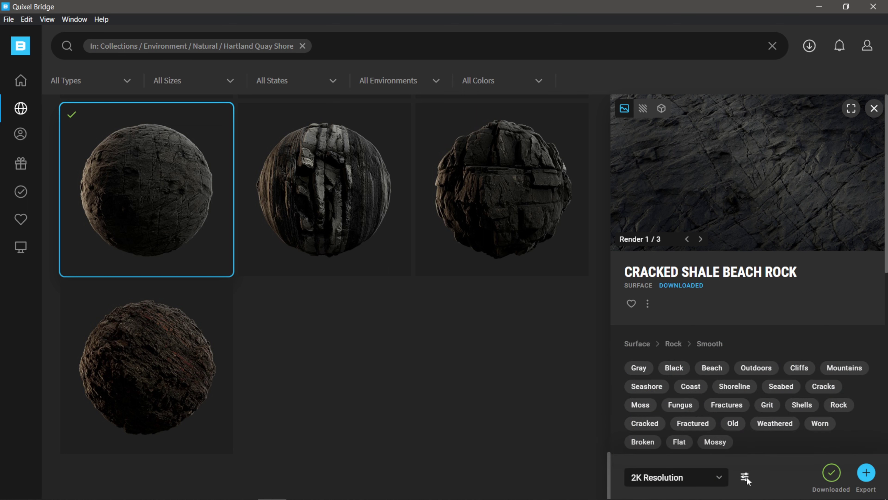
click(745, 477)
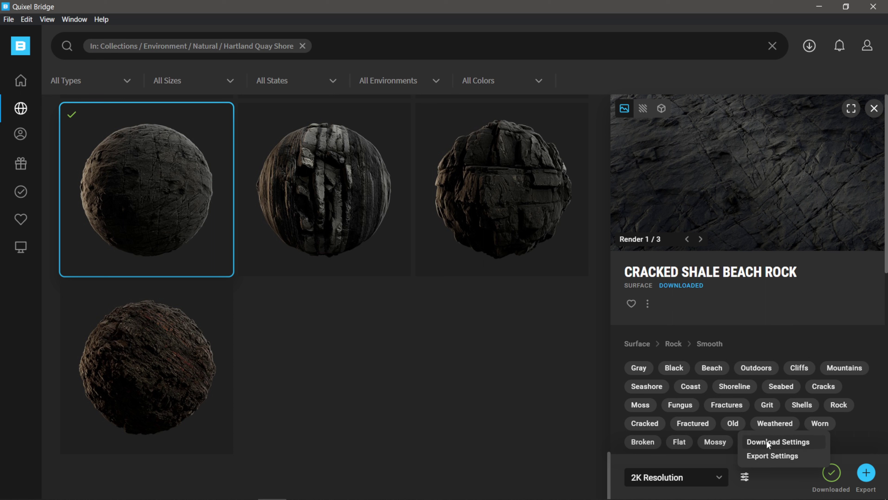
In Export Settings, check the Export Target list and keep Cinema 4D selected.
click(773, 455)
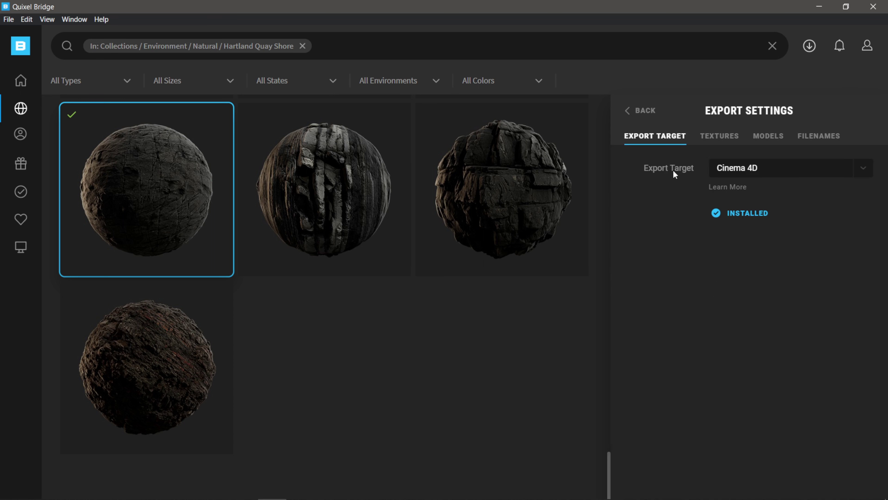
click(744, 170)
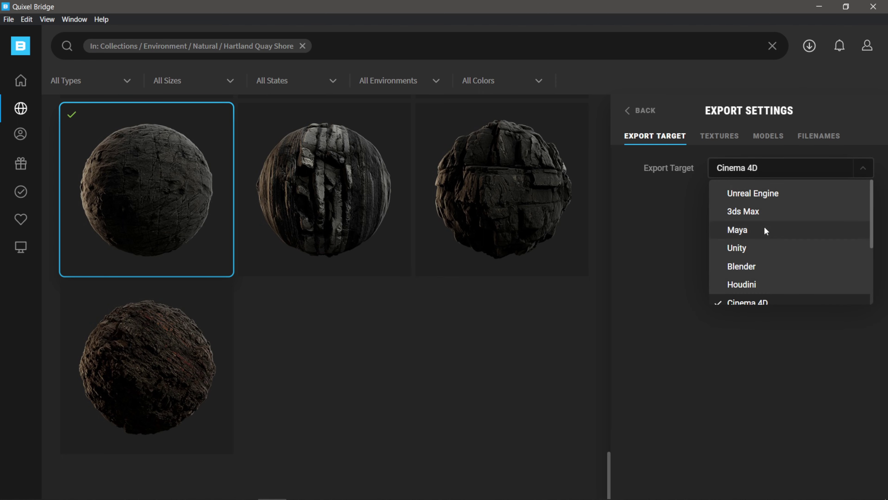
scroll(764, 230, down, 5)
scroll(764, 228, up, 5)
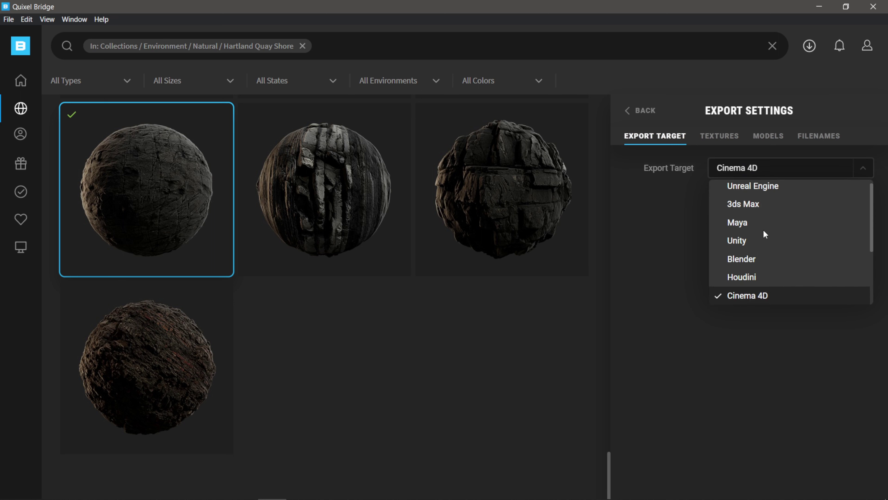
click(677, 218)
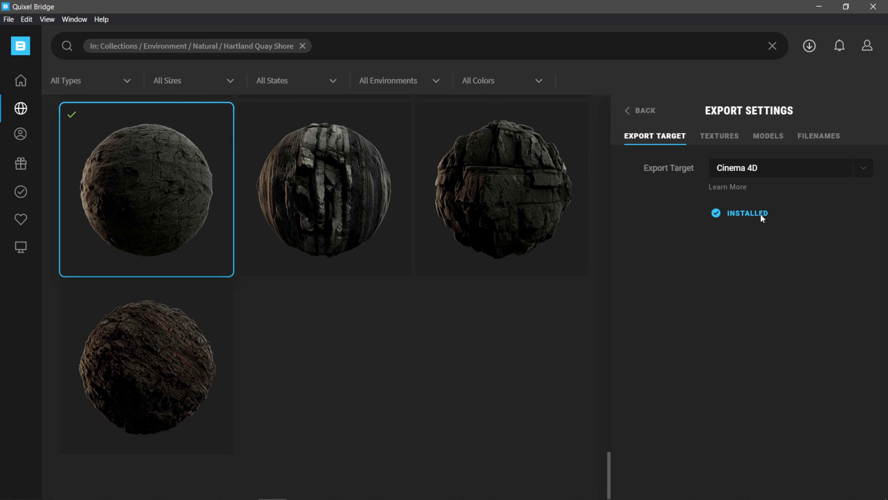
Return from Export Settings to the collection's asset list.
click(646, 112)
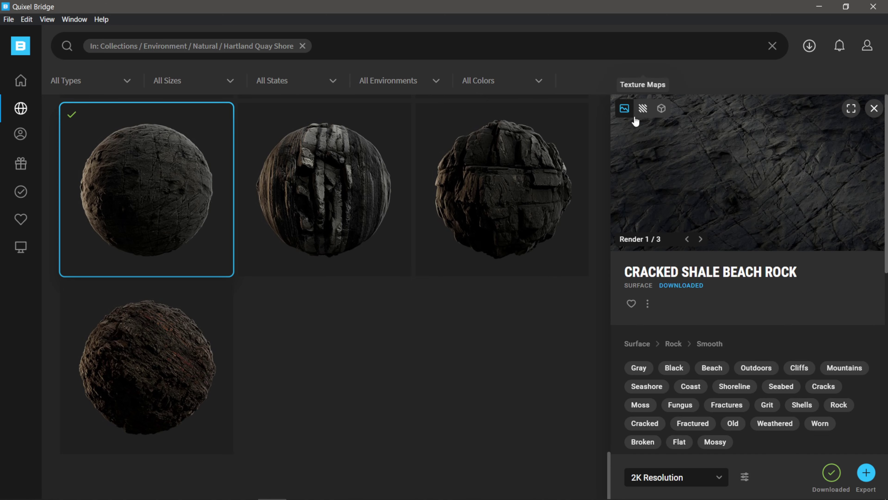
scroll(467, 325, up, 5)
scroll(465, 325, up, 10)
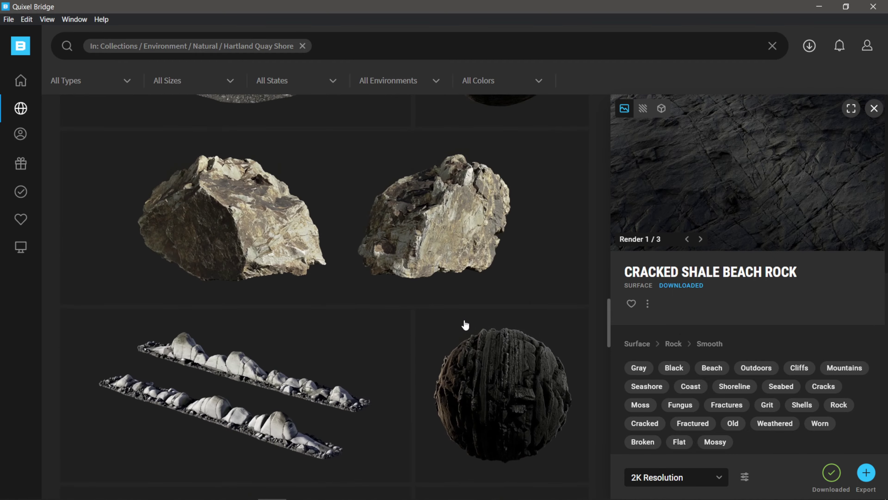
scroll(463, 339, down, 9)
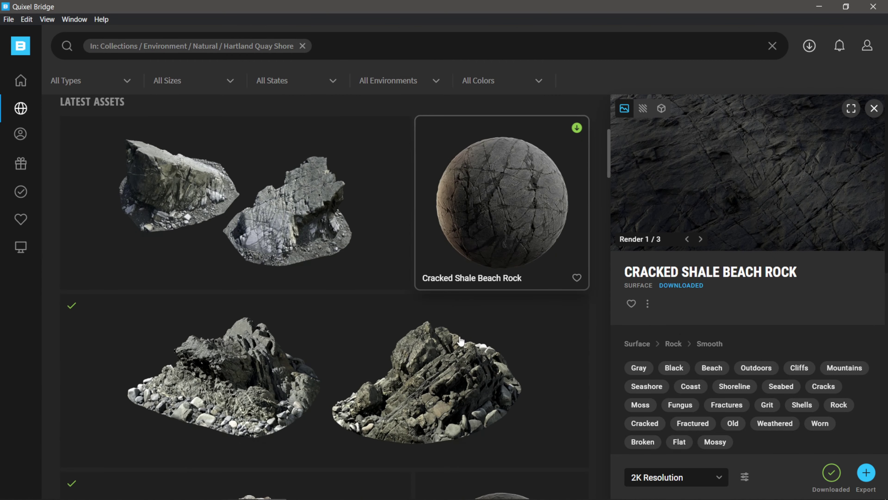
scroll(462, 337, up, 3)
scroll(462, 329, down, 2)
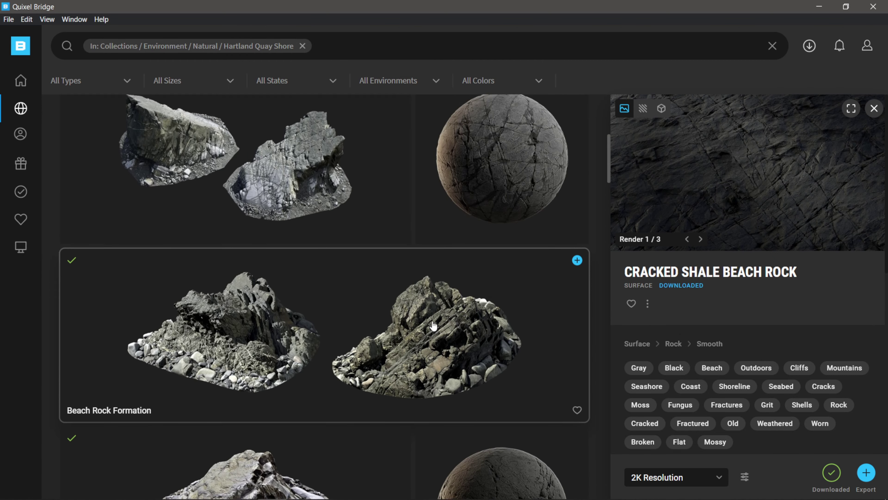
Select Beach Rock Formation, Cracked Shale Beach Rock and Beach Boulder together and export them to Cinema 4D.
click(315, 308)
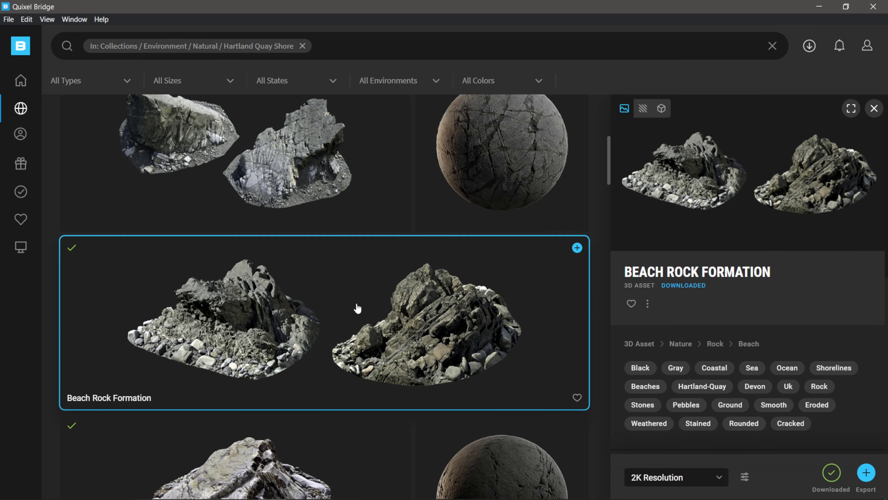
scroll(522, 332, down, 15)
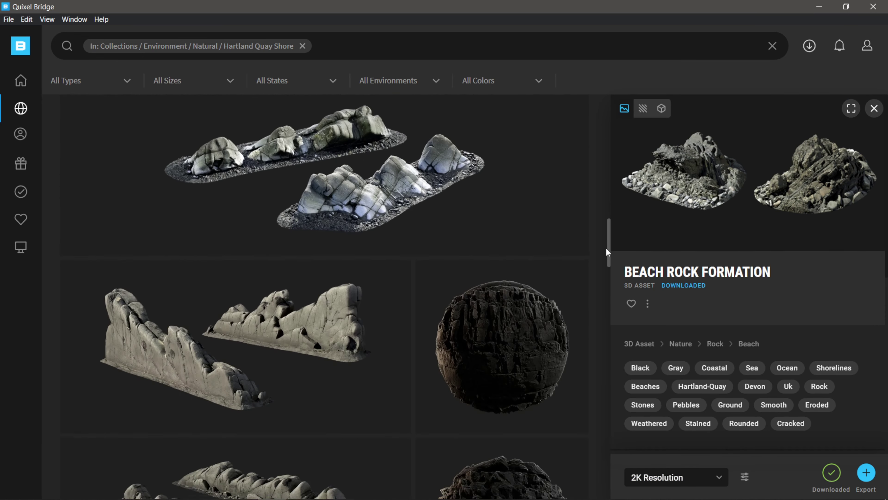
scroll(454, 385, down, 2)
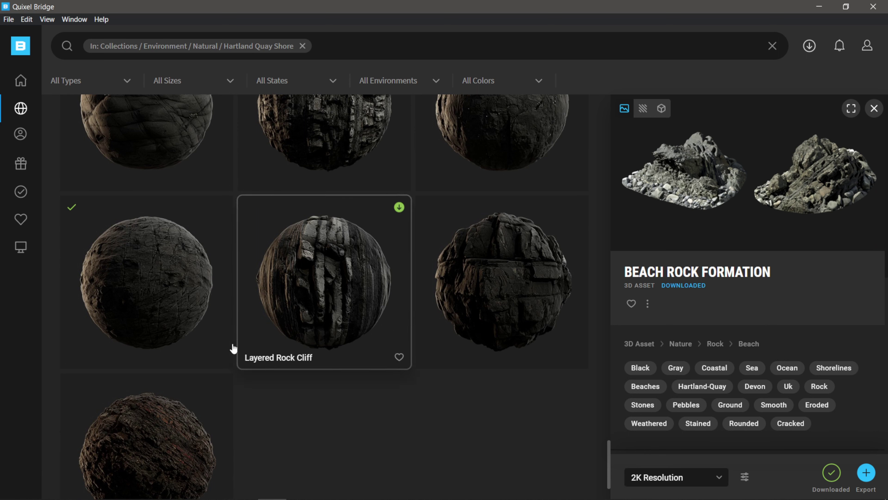
ctrl+click(165, 293)
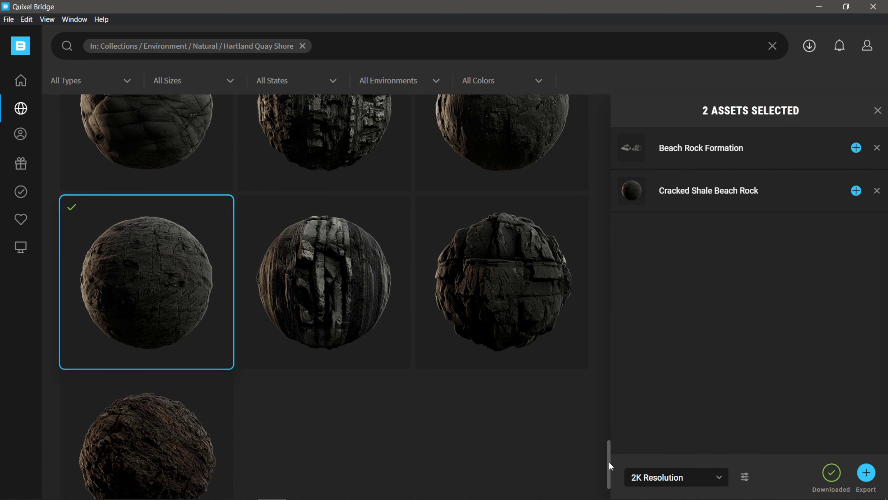
scroll(610, 455, up, 5)
drag(606, 403, 635, 184)
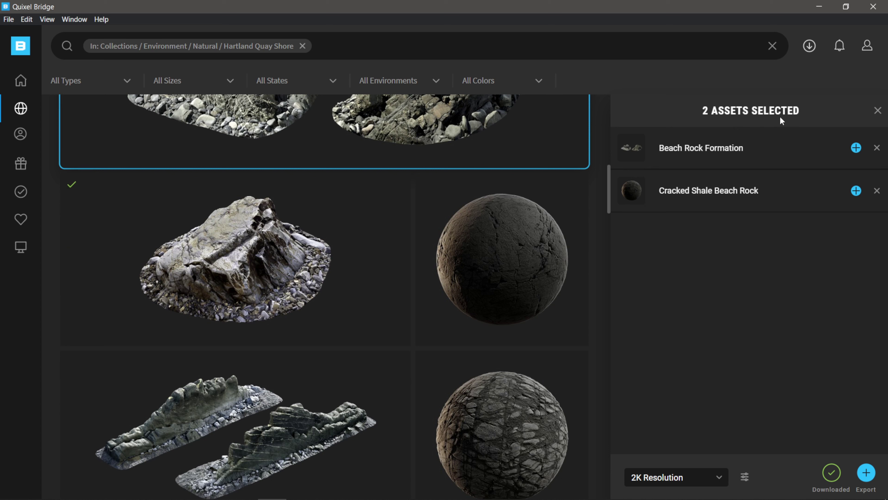
ctrl+click(246, 265)
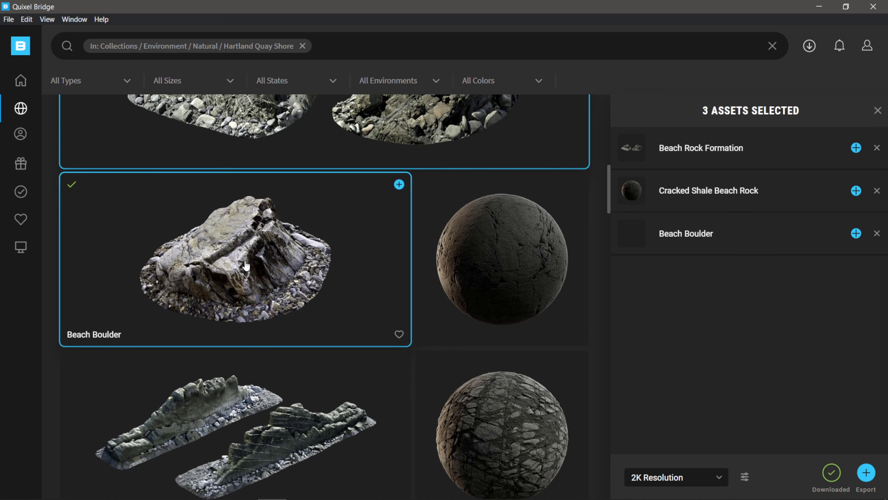
click(865, 477)
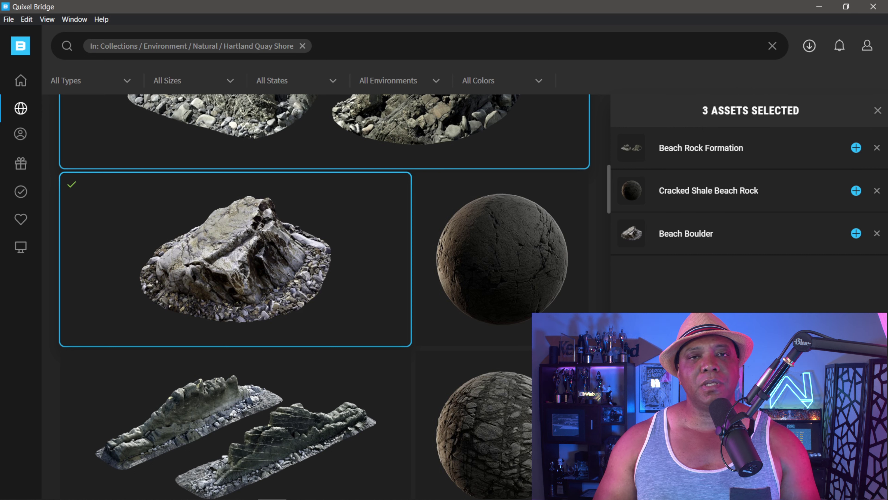
Close Bridge and inspect the imported Beach_Boulder, Cracked_Shale_Beach and Beach_Rock materials.
click(866, 11)
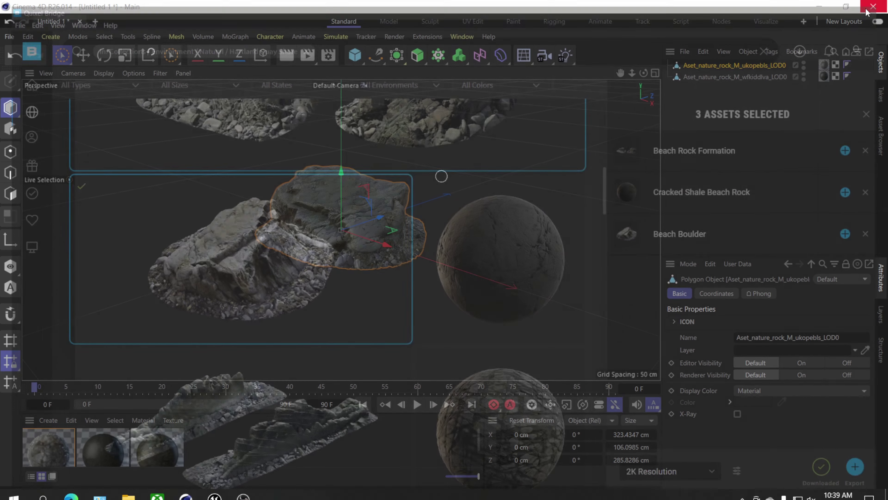
click(725, 188)
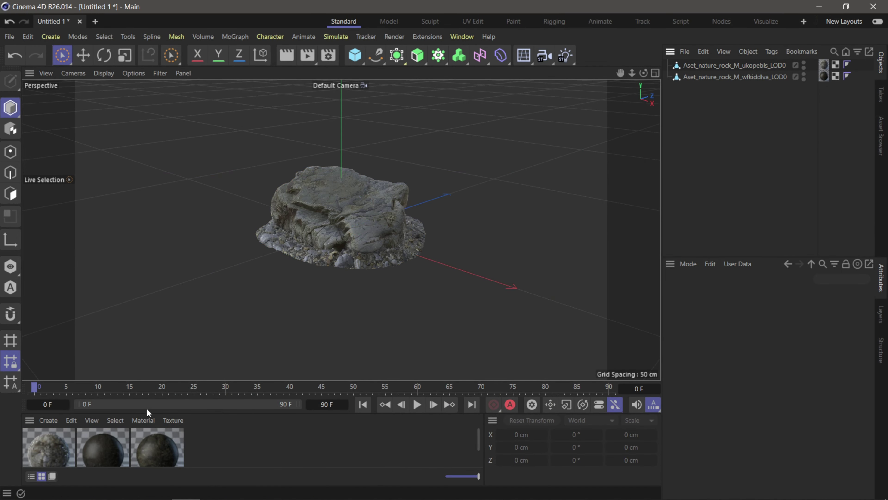
drag(231, 348, 231, 344)
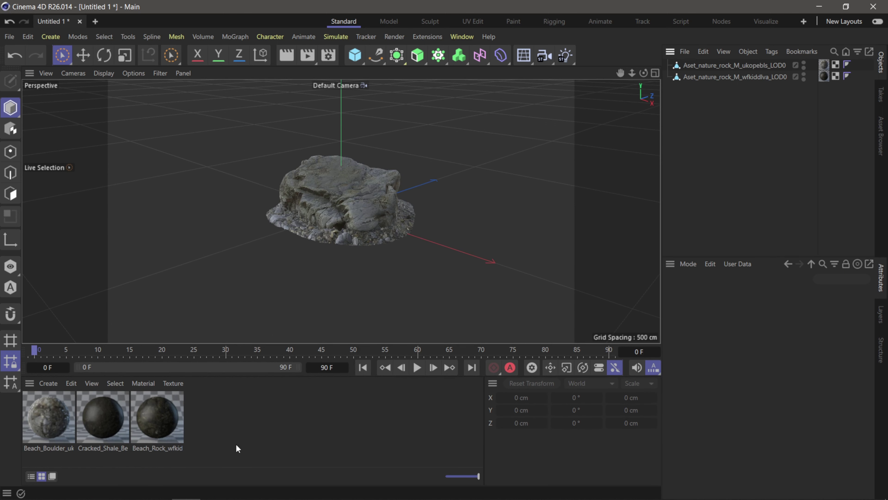
click(52, 422)
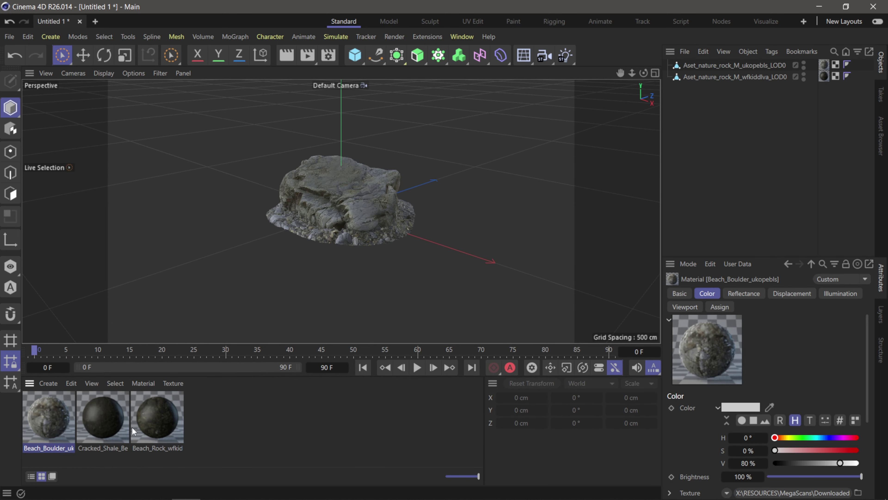
click(106, 424)
click(154, 424)
click(66, 424)
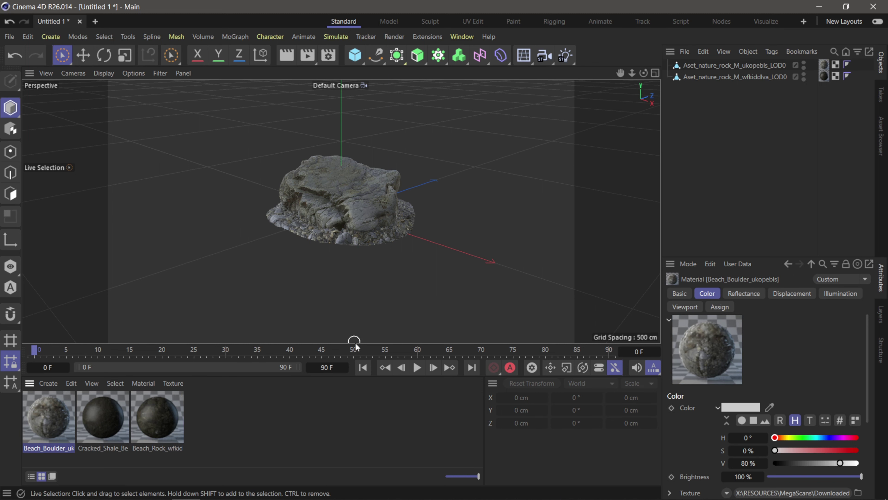
drag(356, 347, 357, 391)
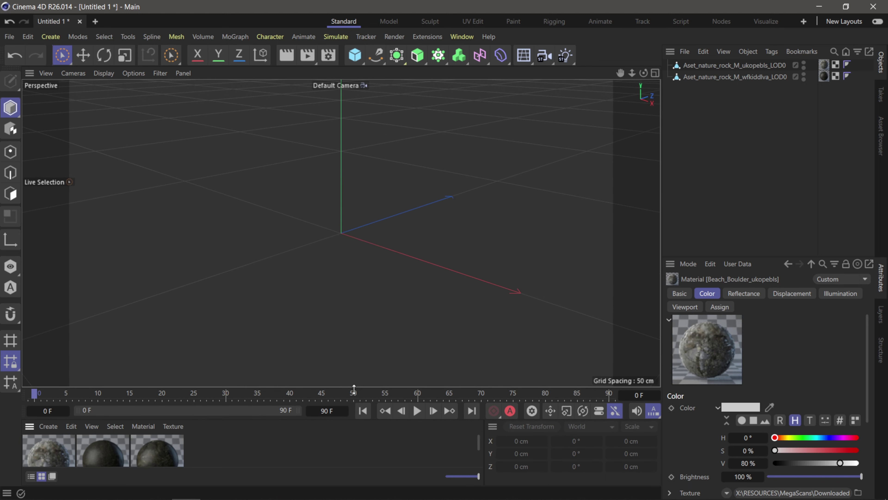
click(354, 54)
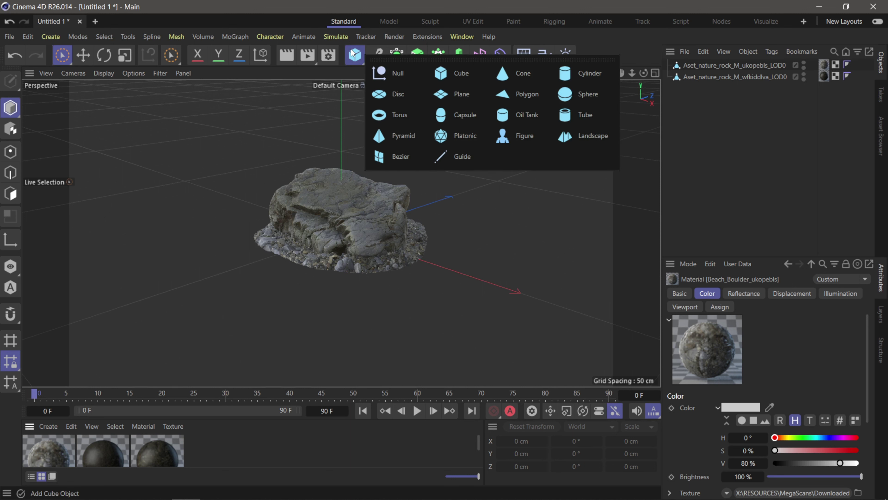
Create a Landscape primitive with Size 20000, 200, 20000 cm and Borders At Sea Level unchecked.
click(571, 136)
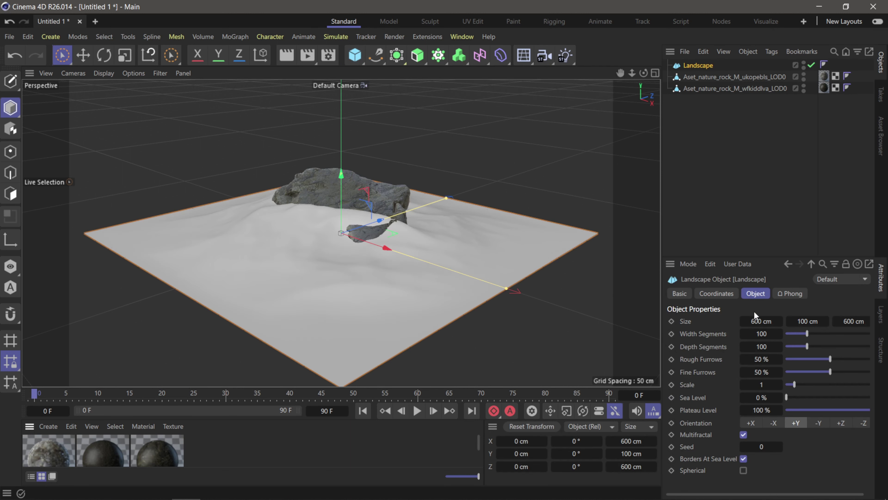
click(763, 319)
key(Return)
click(847, 318)
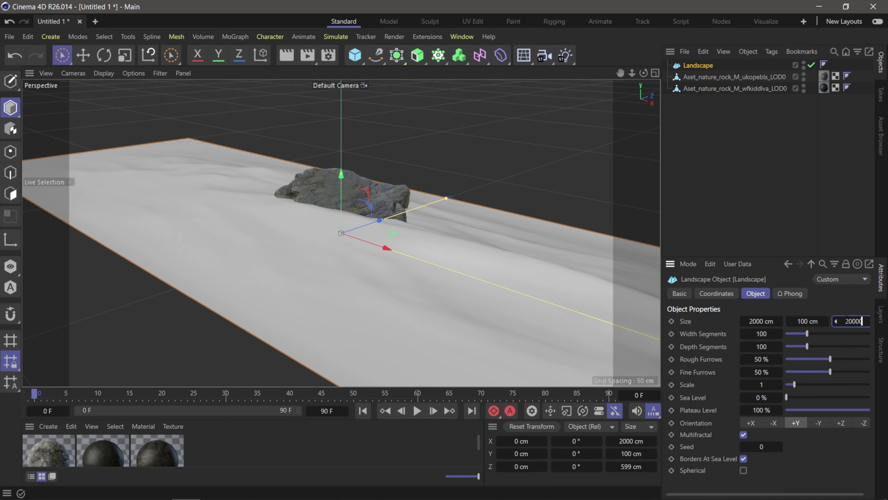
key(Return)
scroll(477, 259, down, 5)
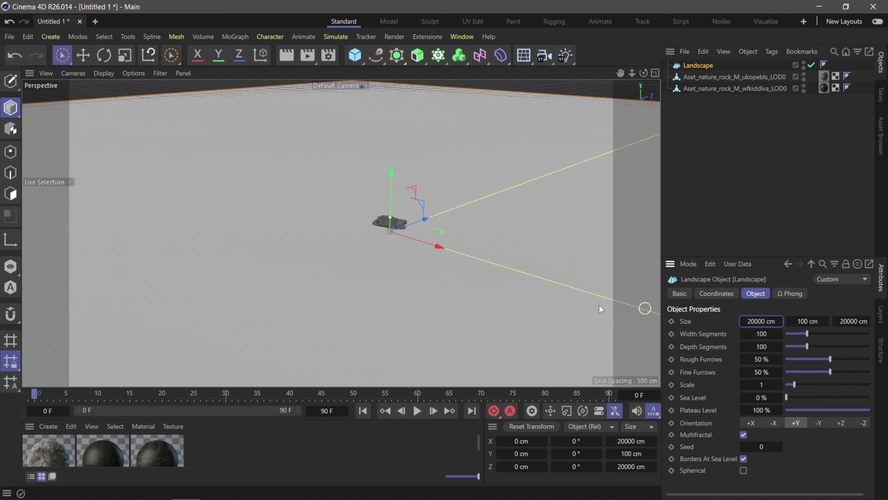
key(Tab)
text(2)
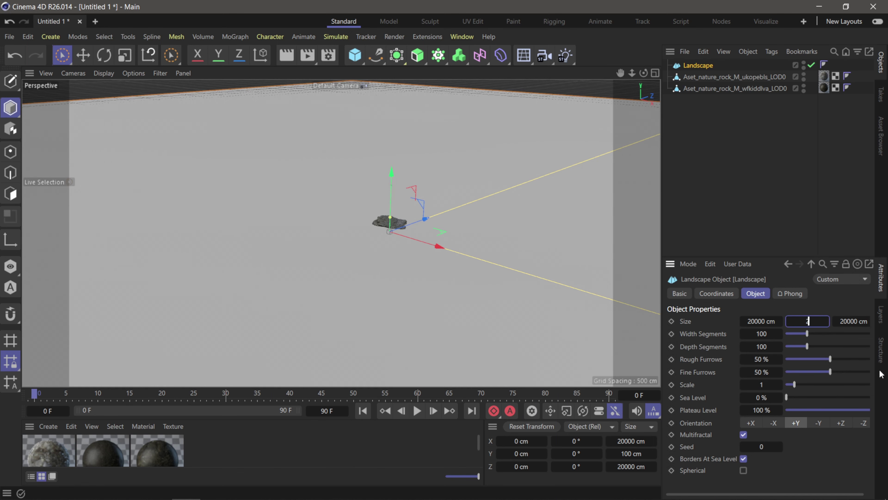
text(00)
key(Return)
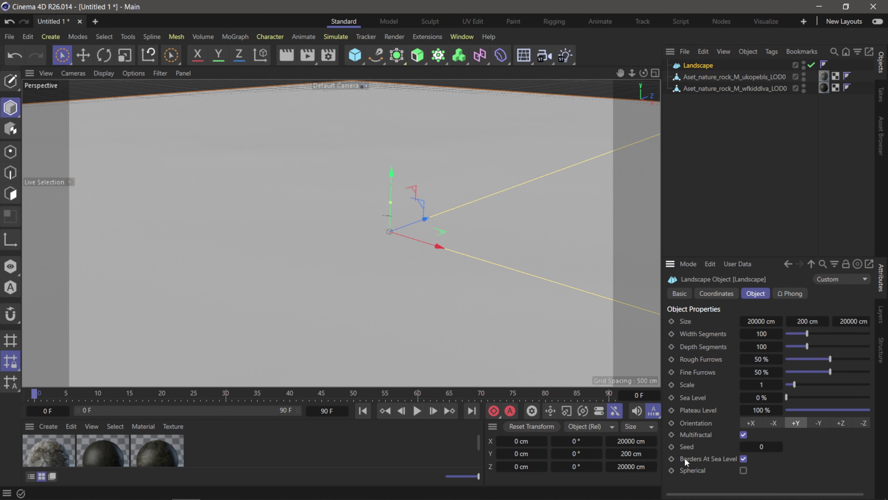
click(743, 458)
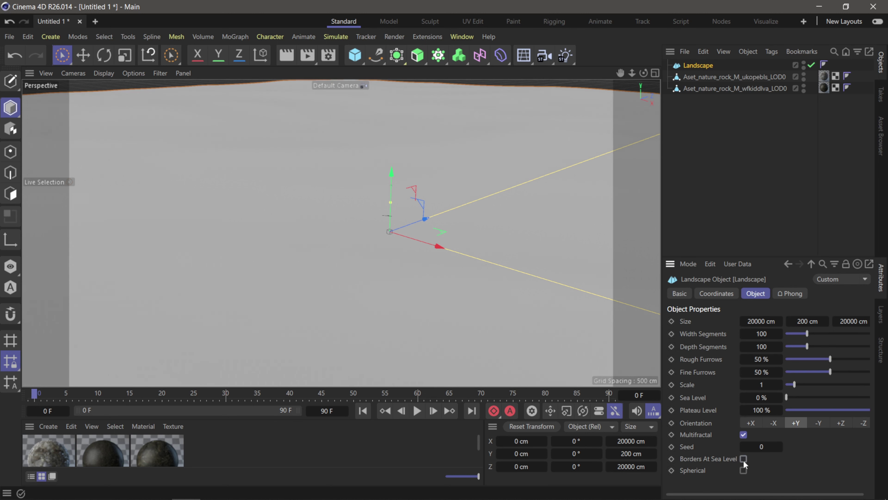
alt+drag(428, 276, 423, 238)
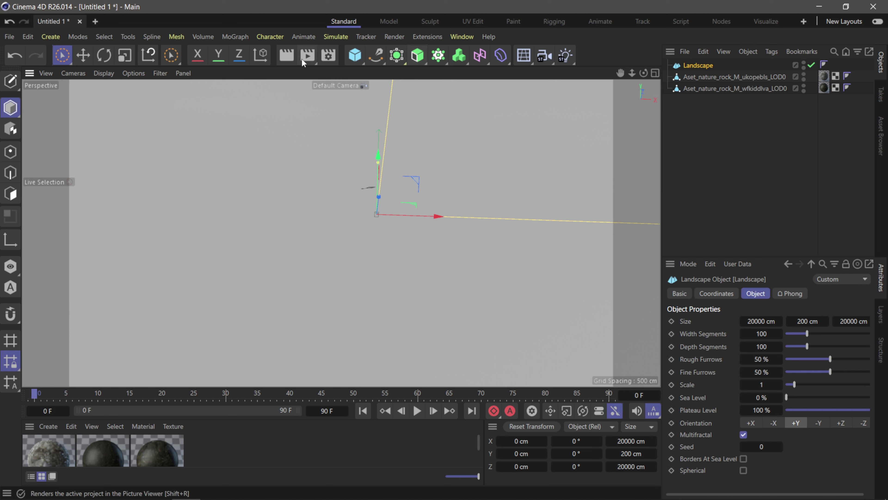
Add a Cloner and place both imported rock meshes inside it.
click(235, 36)
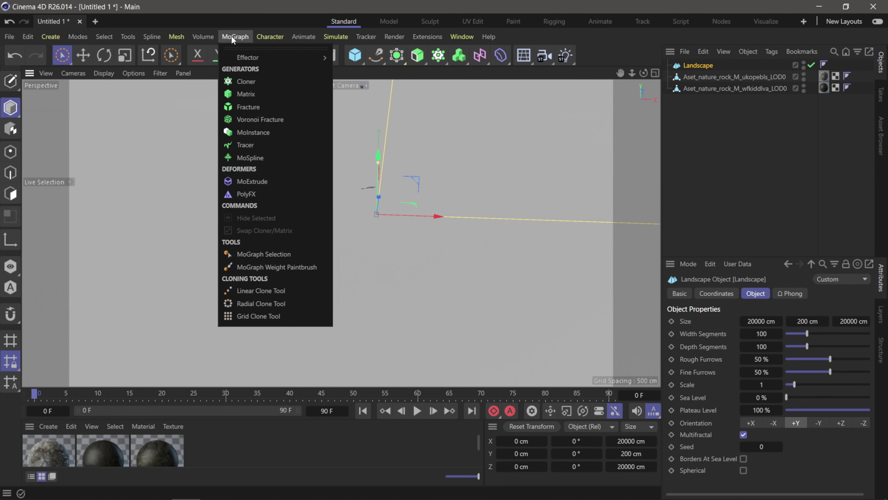
click(246, 81)
click(714, 90)
shift+click(714, 99)
drag(710, 98, 696, 69)
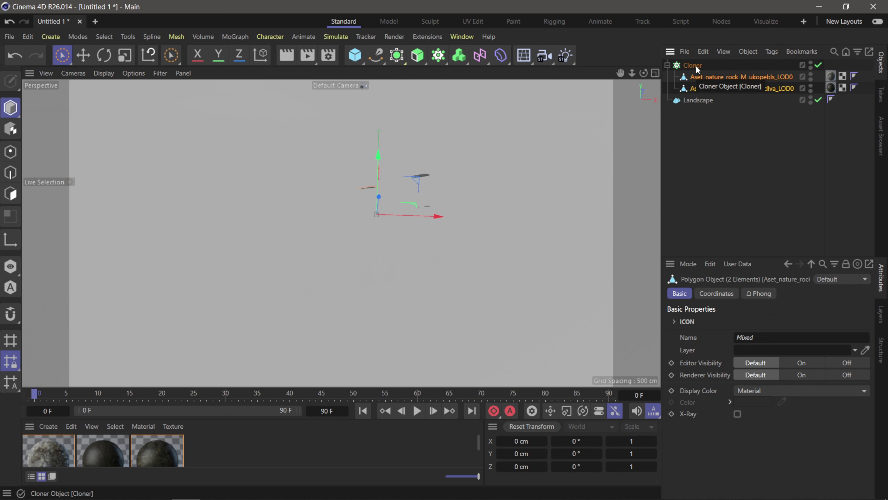
click(693, 66)
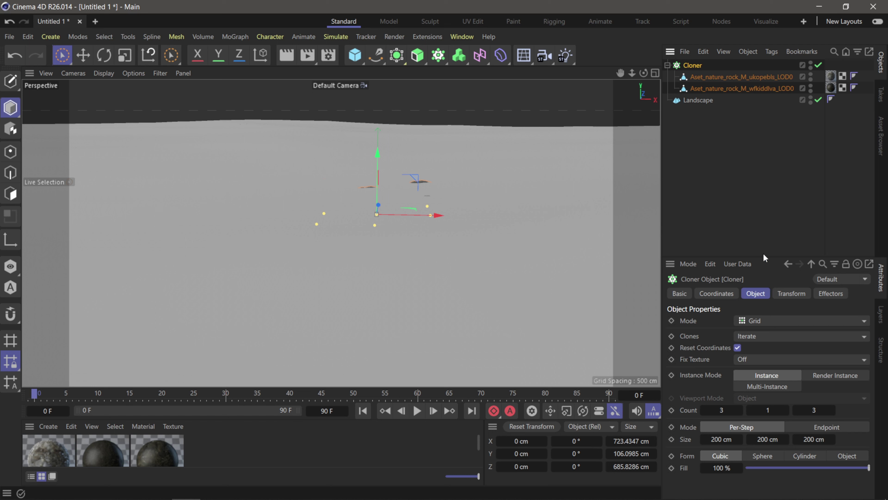
Set the Cloner Mode to Object with the Landscape as the target object.
drag(762, 257, 770, 164)
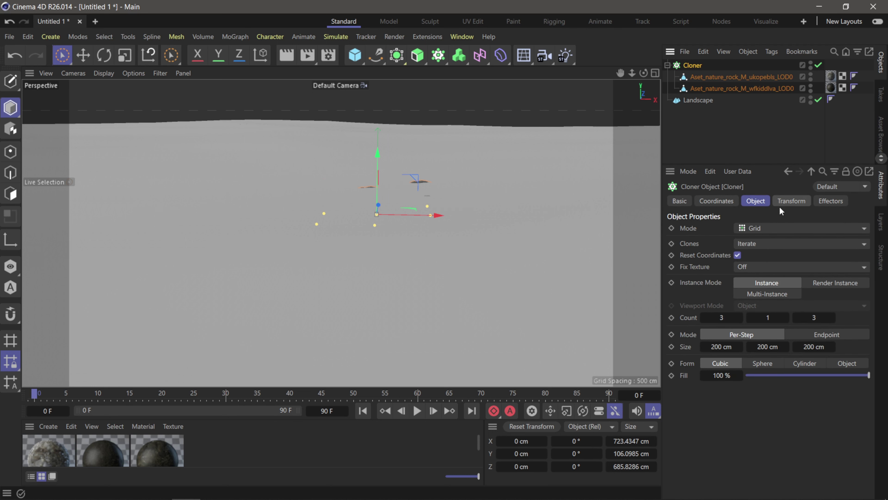
click(766, 229)
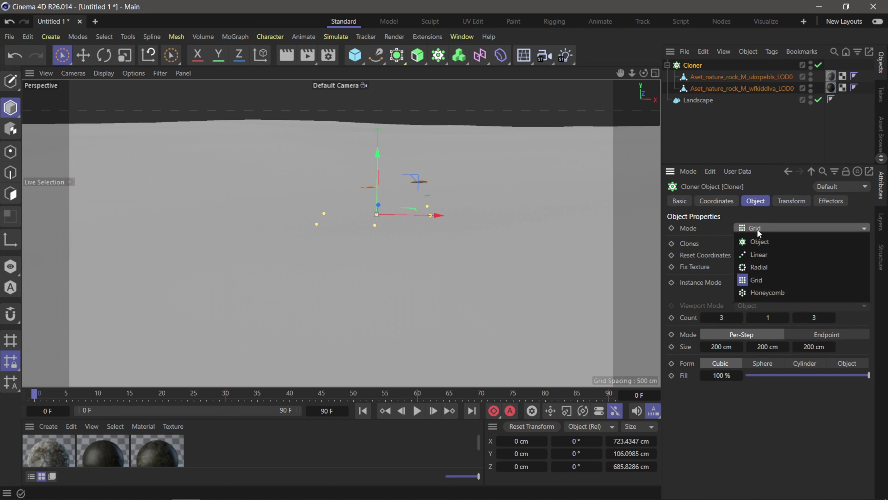
click(762, 242)
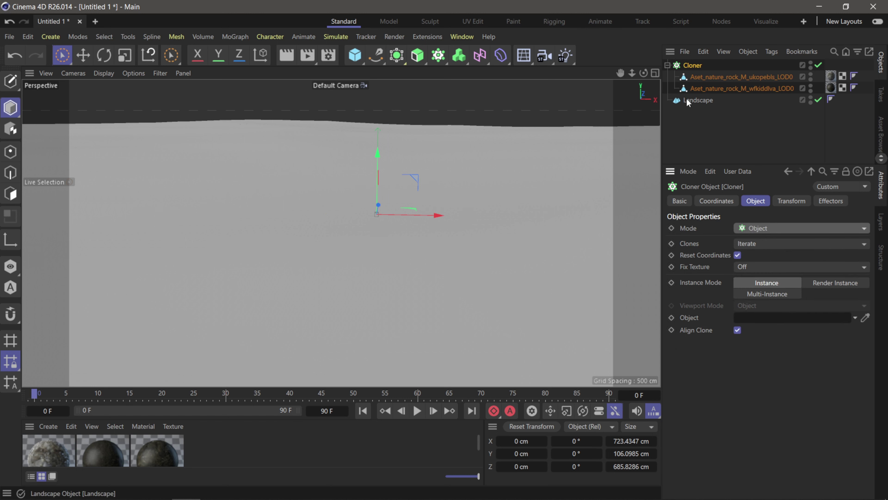
drag(759, 328, 760, 322)
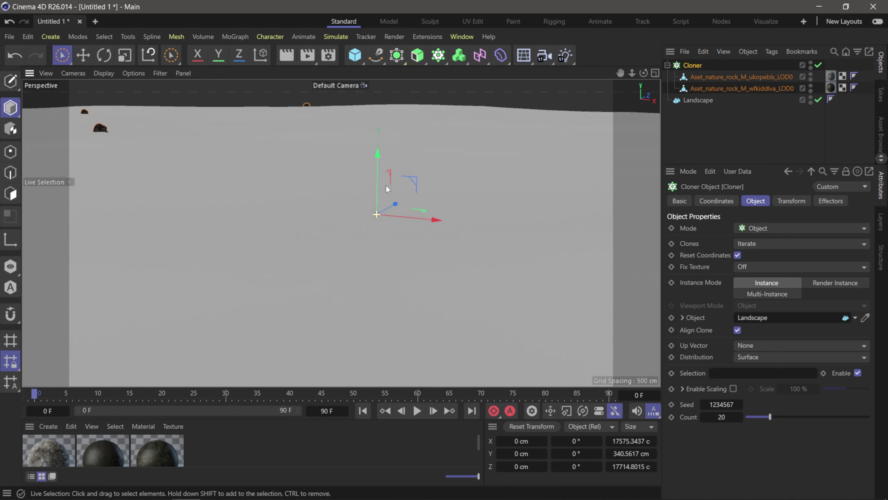
alt+drag(353, 186, 396, 185)
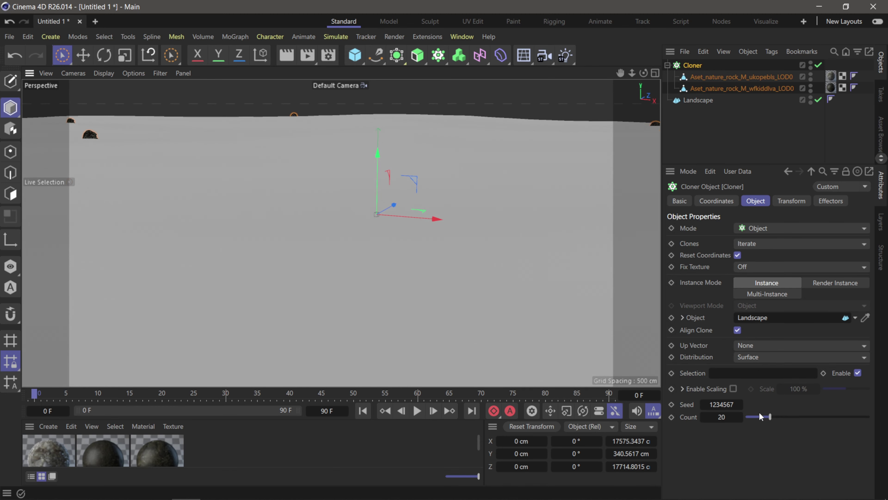
Set the clone Count to 800 and the Transform R.P to -90°.
click(728, 418)
key(BackSpace)
text(800)
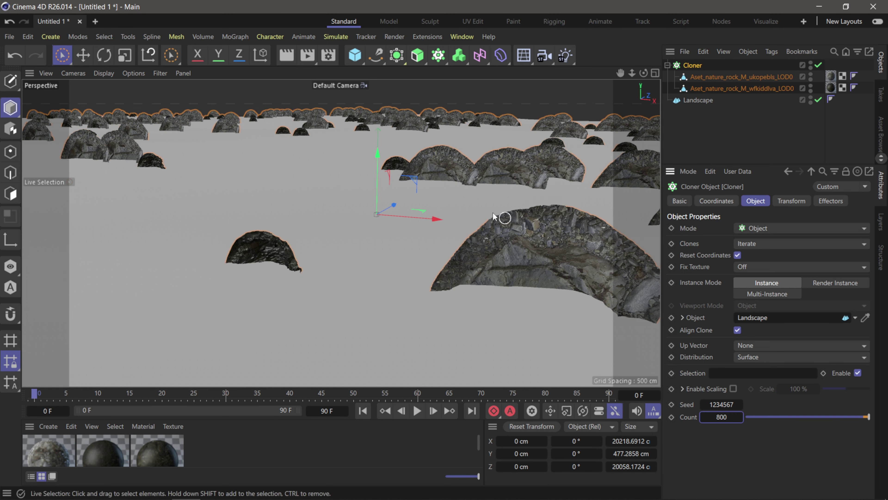
click(792, 200)
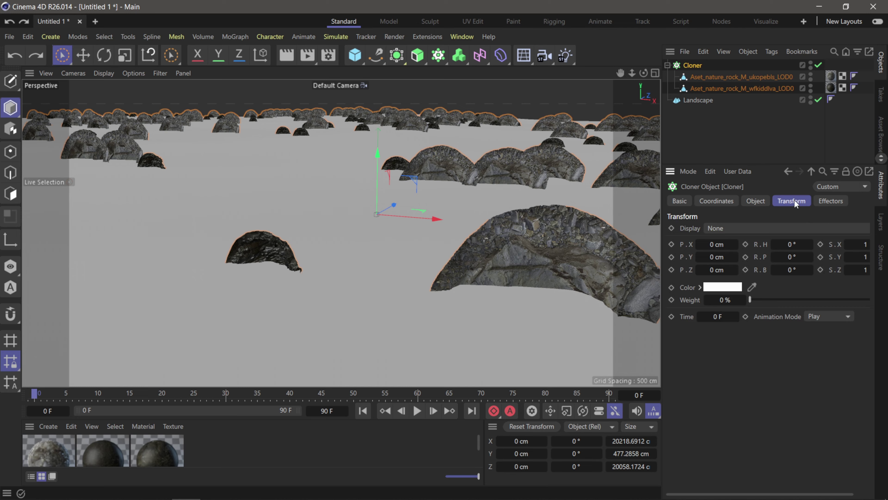
mouse_move(784, 245)
mouse_down()
mouse_move(808, 246)
mouse_move(784, 246)
mouse_move(804, 256)
mouse_move(749, 257)
mouse_up()
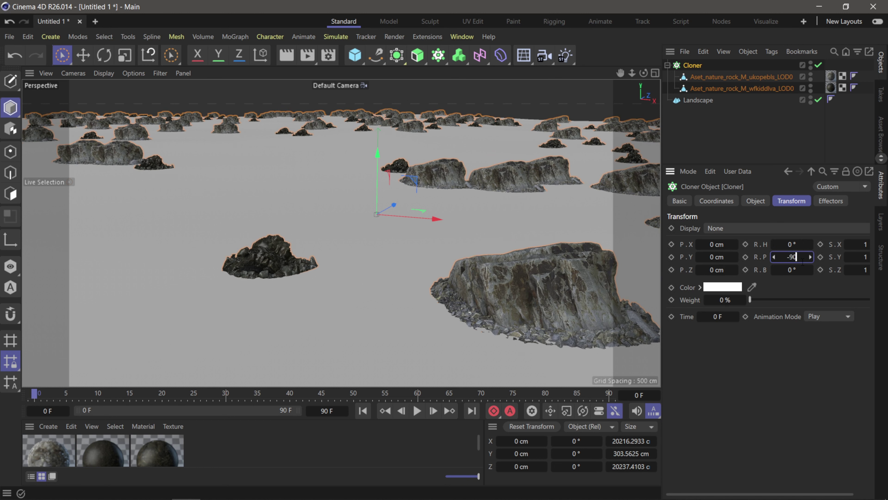
key(Return)
Frame the scattered rocks, select the Landscape, and enlarge the Material Manager.
alt+middle_drag(397, 303, 390, 282)
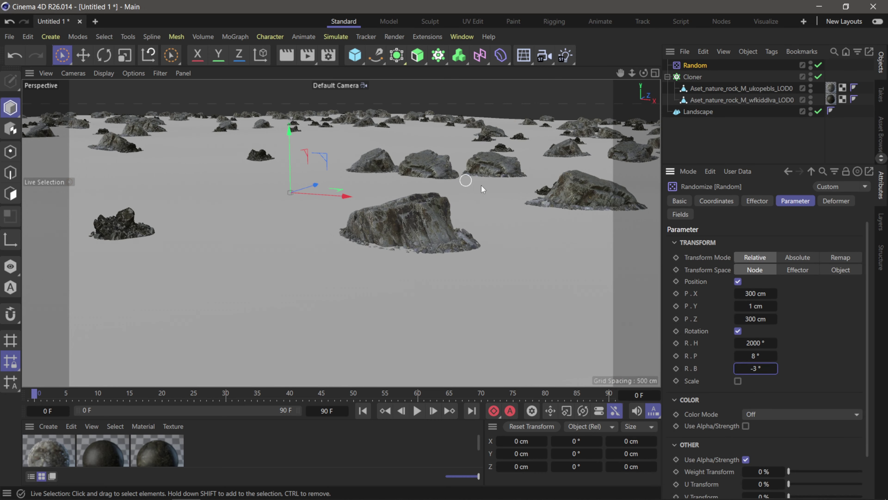
alt+middle_drag(426, 203, 432, 230)
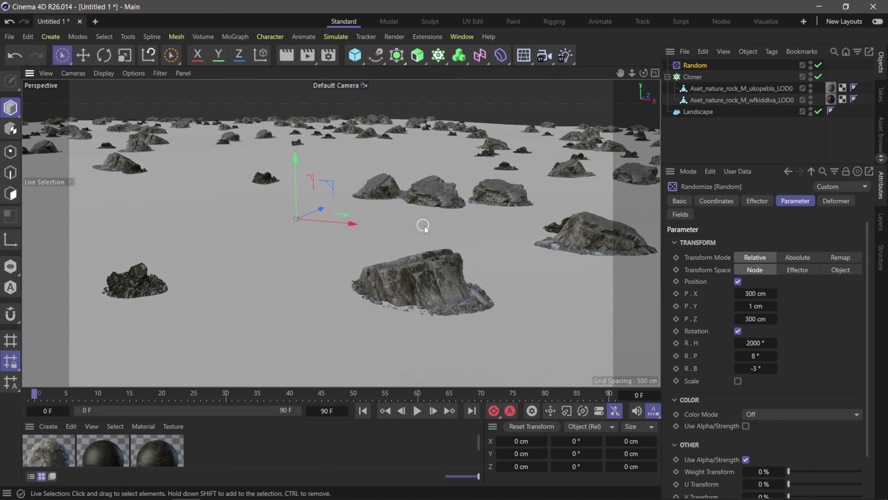
scroll(424, 226, up, 2)
scroll(421, 224, down, 4)
scroll(412, 222, up, 5)
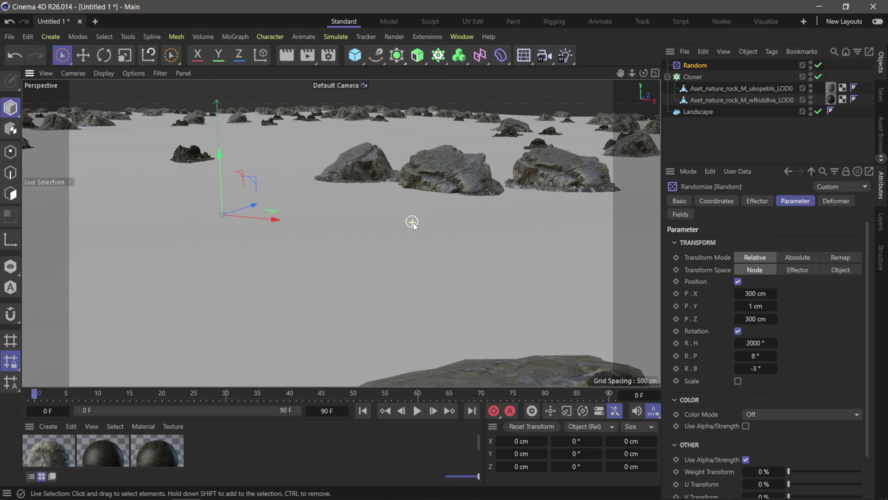
scroll(412, 221, down, 5)
scroll(406, 222, up, 2)
scroll(405, 222, down, 1)
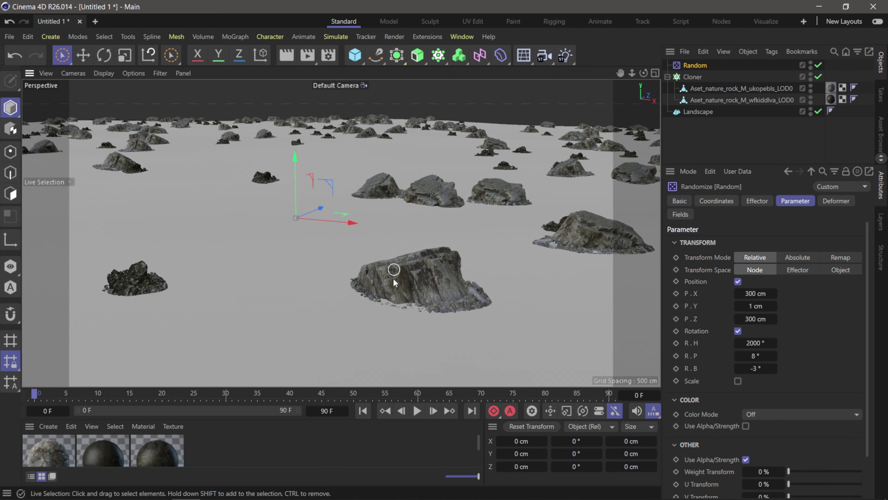
click(710, 112)
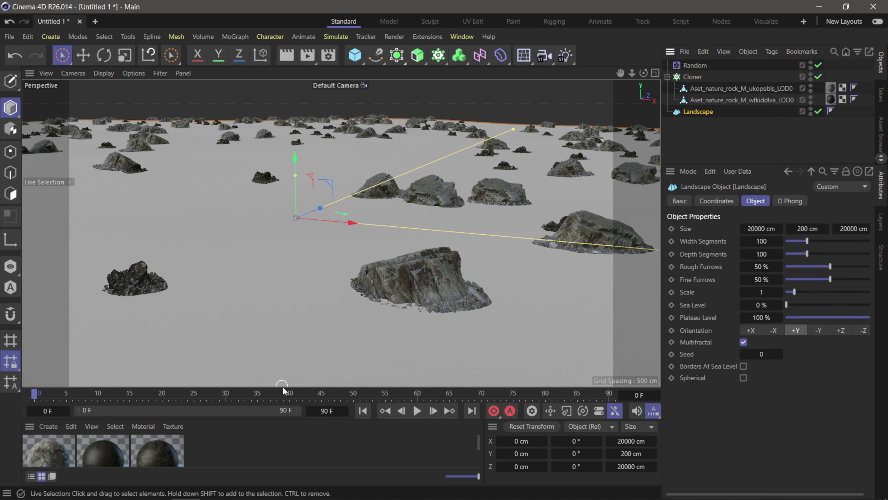
drag(282, 386, 282, 337)
Apply the Cracked_Shale_Beach material to the Landscape object.
click(228, 400)
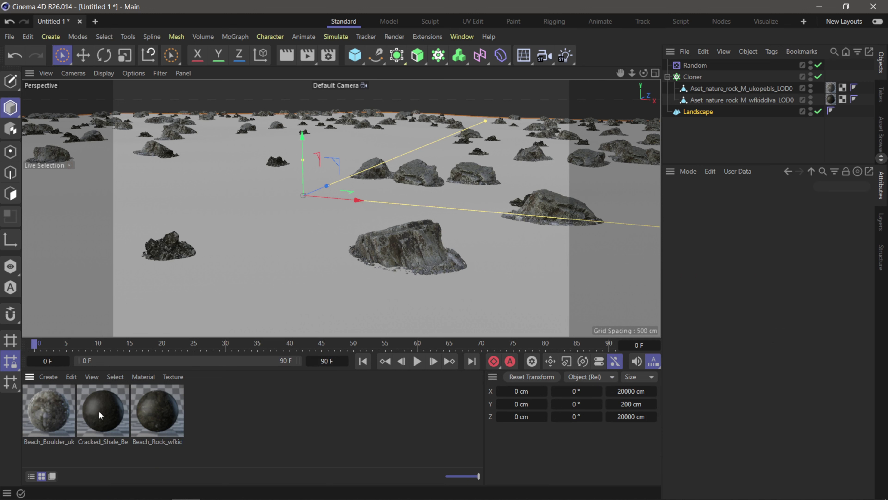
click(98, 410)
click(54, 409)
click(83, 434)
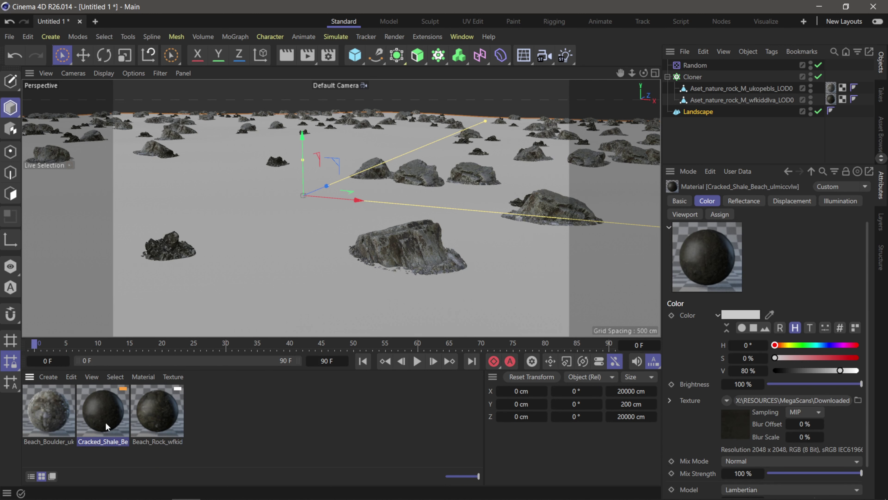
drag(295, 266, 305, 244)
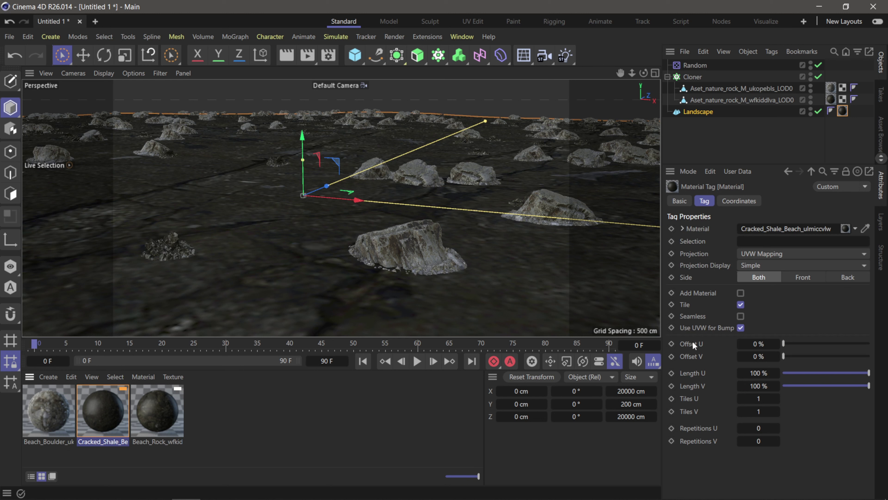
Set the Landscape material tag's Tiles U and Tiles V to 50.
click(760, 411)
text(50)
key(Return)
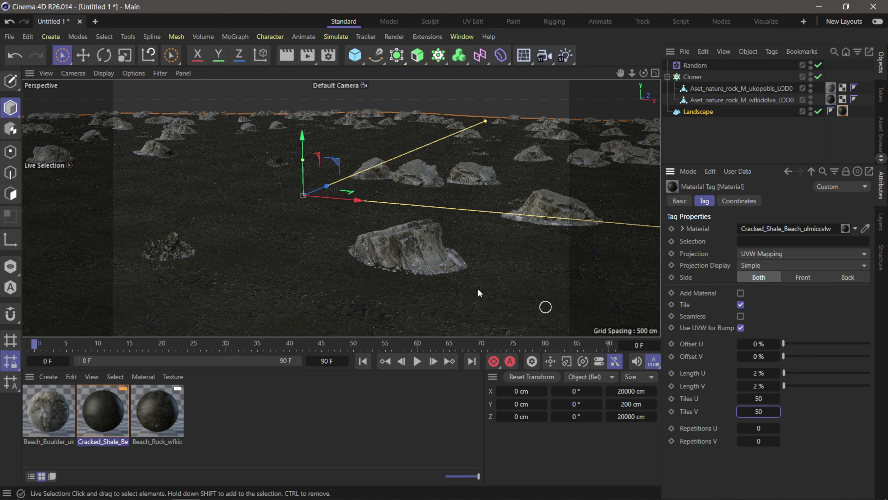
scroll(447, 252, up, 5)
scroll(452, 247, down, 10)
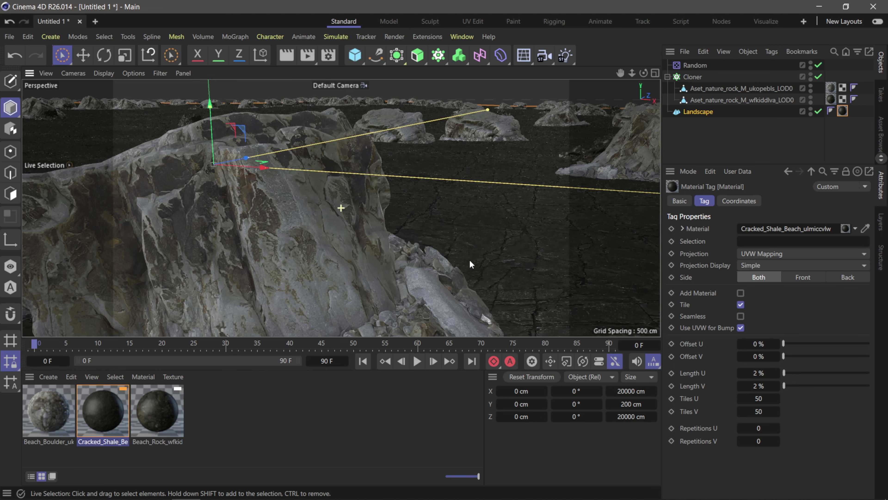
scroll(459, 259, up, 1)
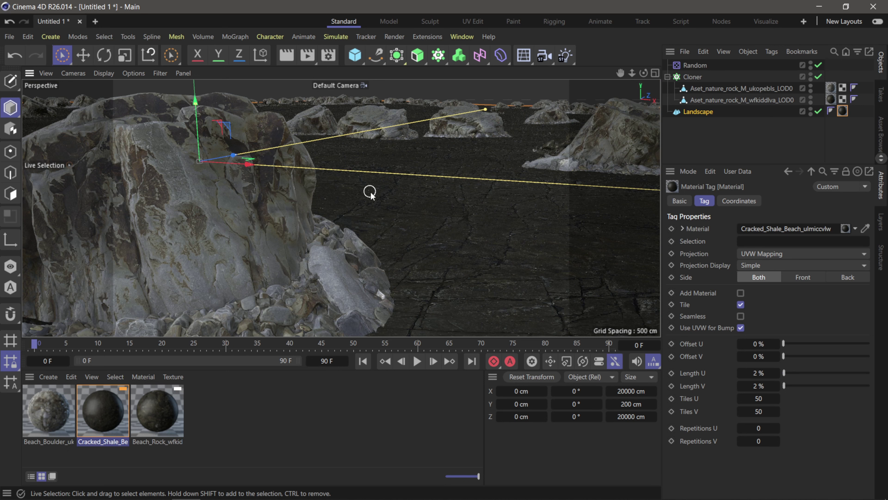
scroll(373, 196, up, 3)
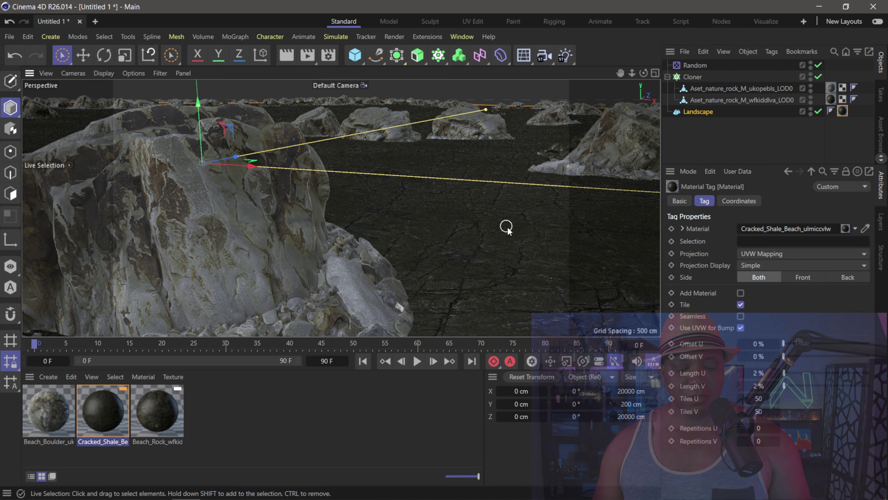
Enable the polygon, animation and material Save cache options in Project Settings > Cineware.
key(ctrl+d)
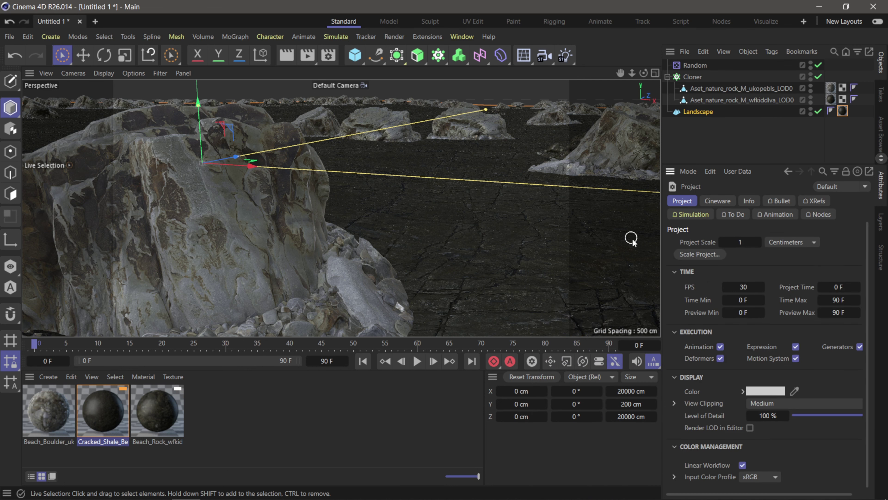
drag(657, 257, 624, 245)
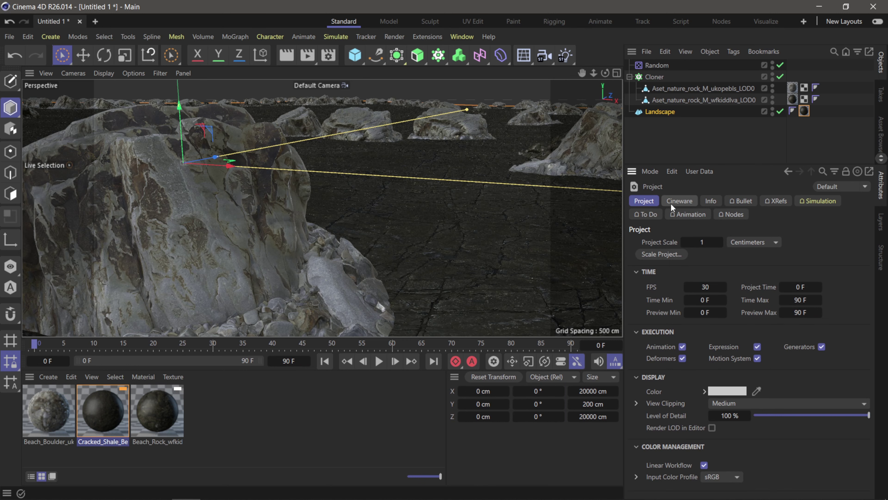
click(691, 202)
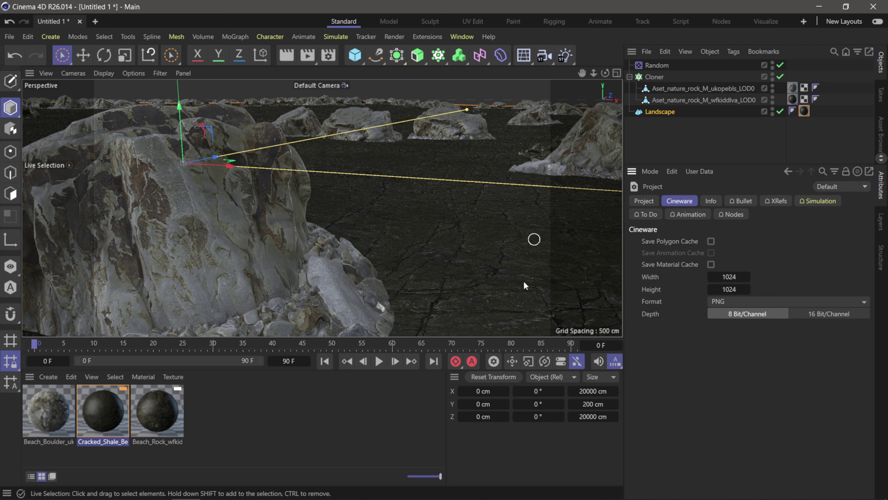
click(711, 241)
click(711, 264)
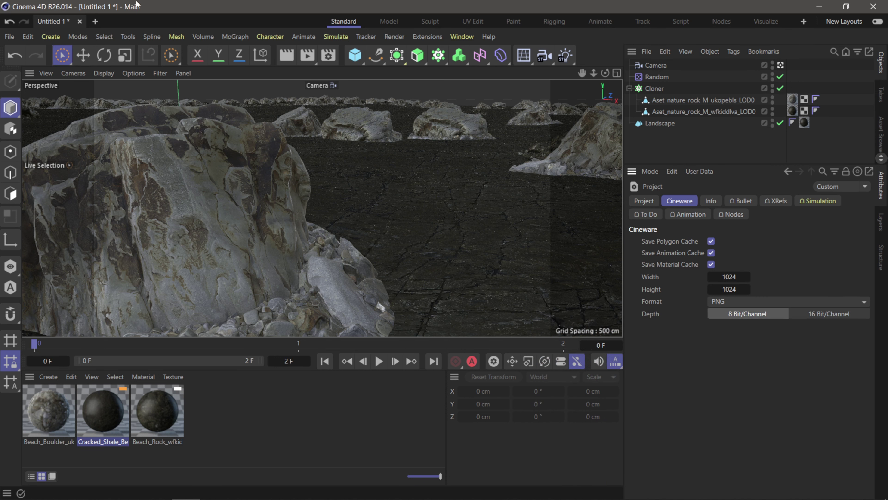
Save the scene as Beach.c4d in Desktop/Tutorial and switch to Unreal Engine.
click(11, 37)
click(41, 185)
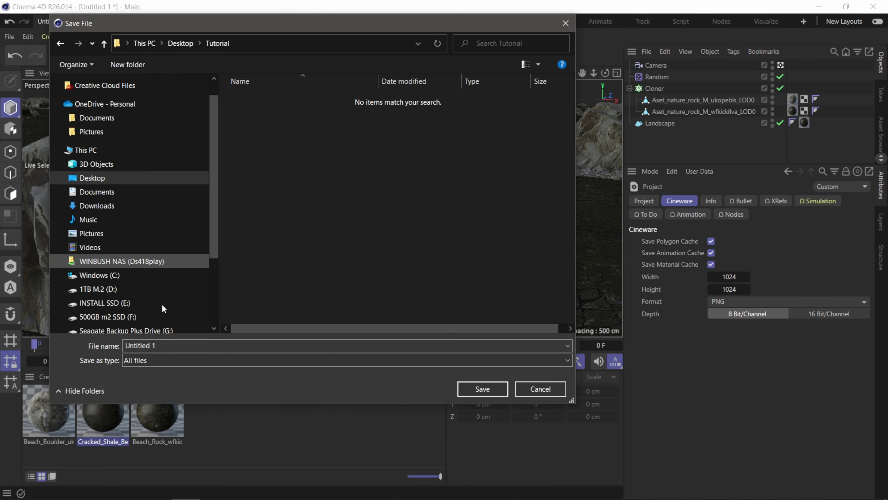
click(181, 346)
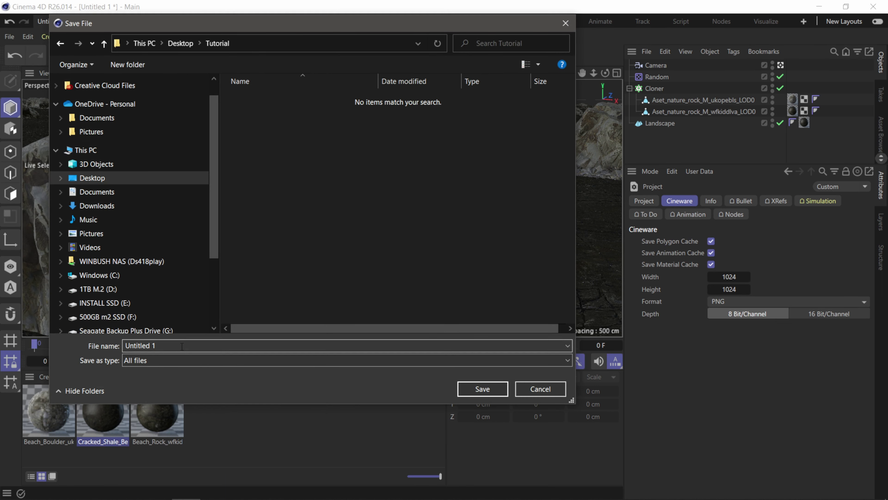
text(Beach)
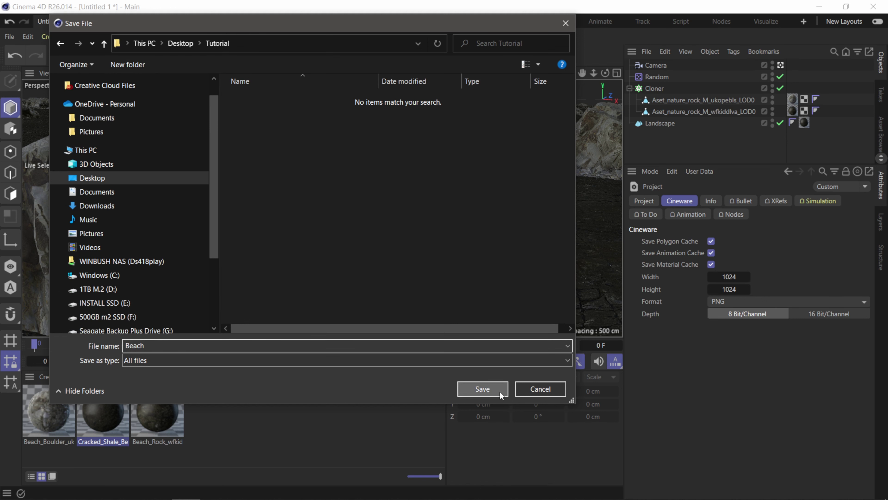
click(490, 389)
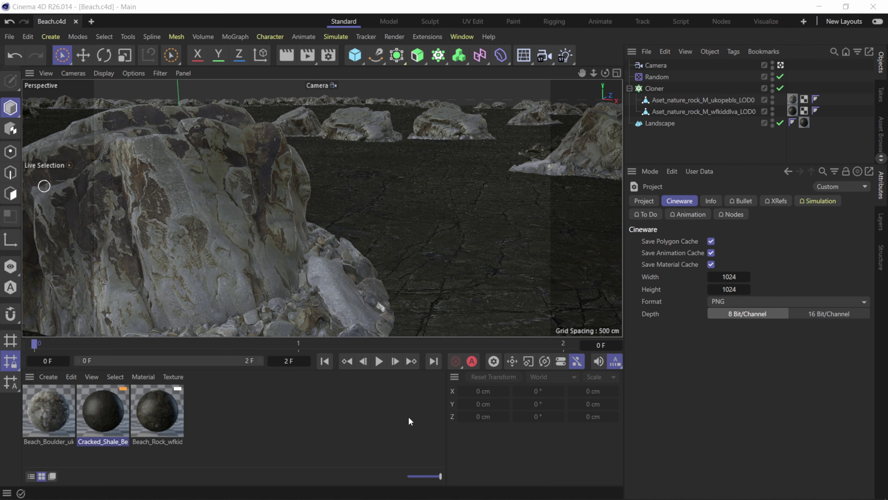
key(super)
click(214, 488)
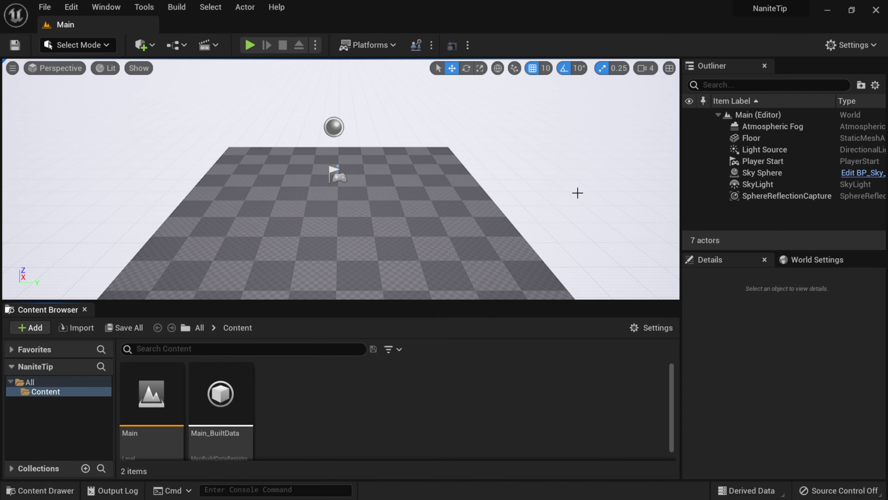
Search the Plugins browser for 'c4d', enable Datasmith C4D Importer, and close the window.
drag(681, 185, 634, 188)
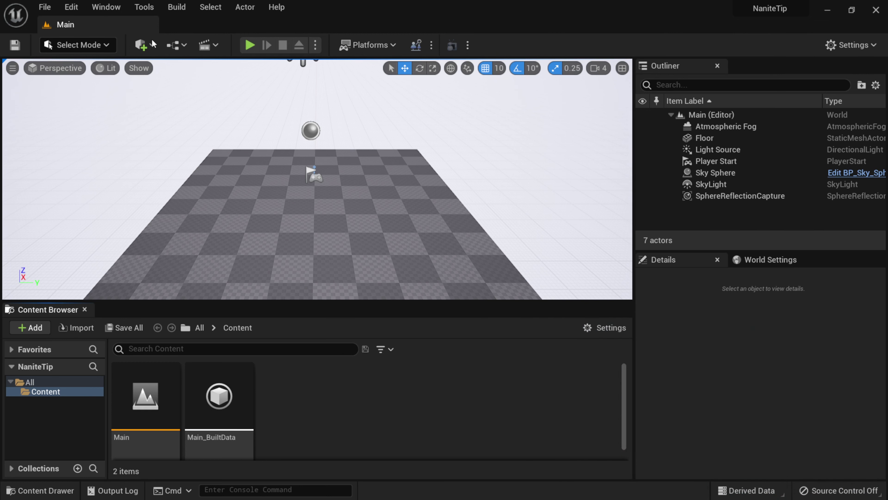
click(109, 5)
mouse_move(71, 9)
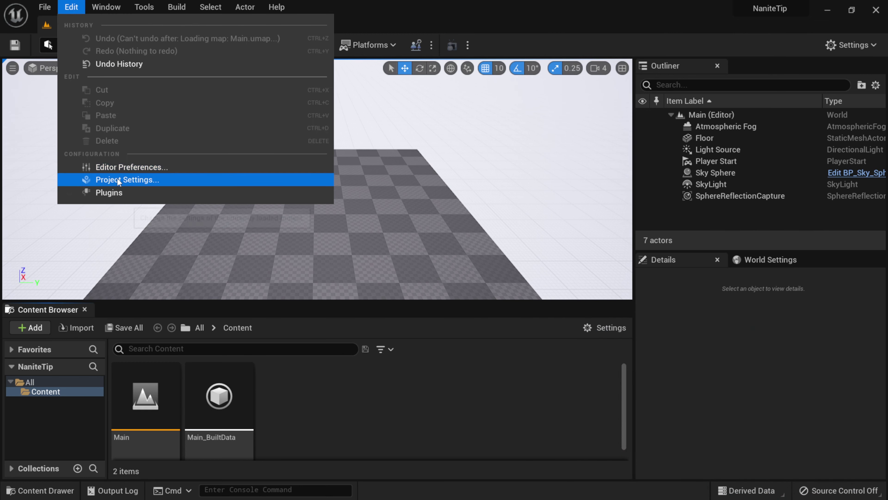
click(115, 192)
drag(724, 83, 310, 38)
text(c4d)
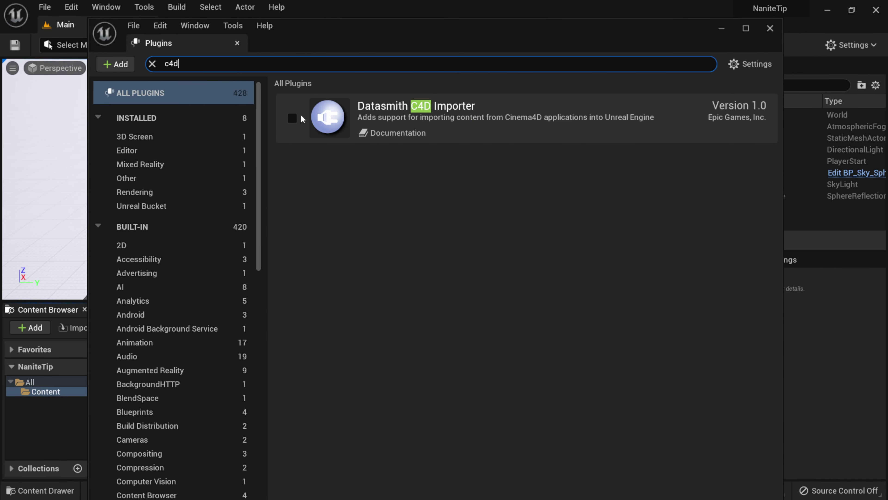
click(293, 118)
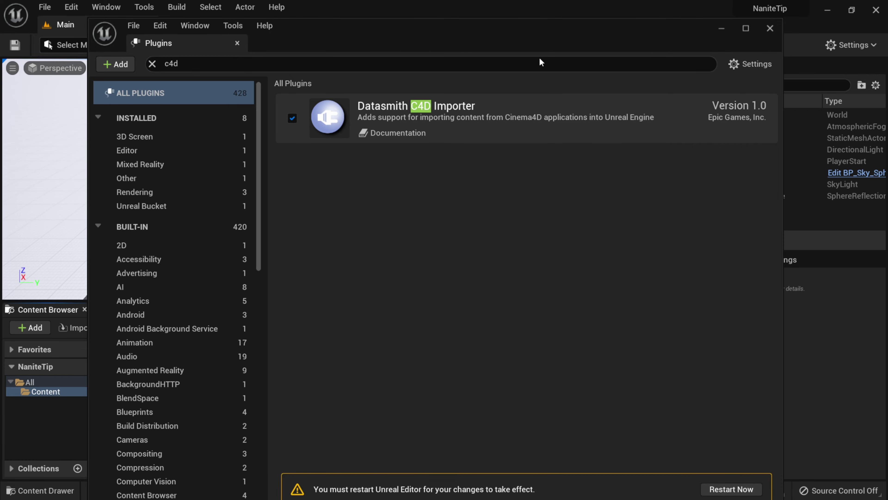
drag(521, 38, 497, 21)
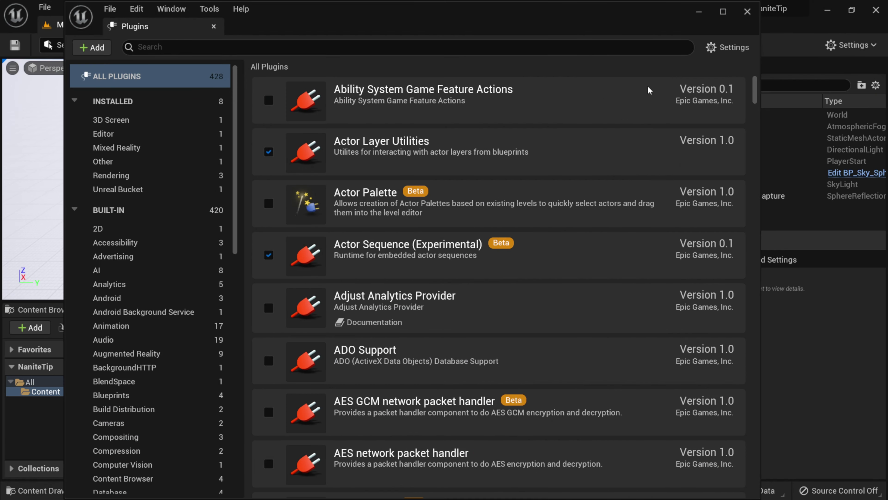
click(748, 12)
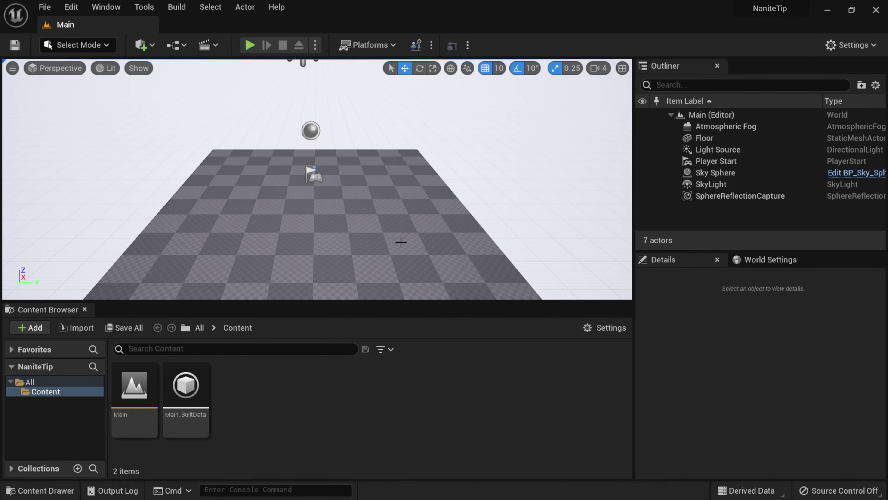
Delete the Floor, Sky Sphere and Player Start actors from the level.
click(409, 229)
key(Delete)
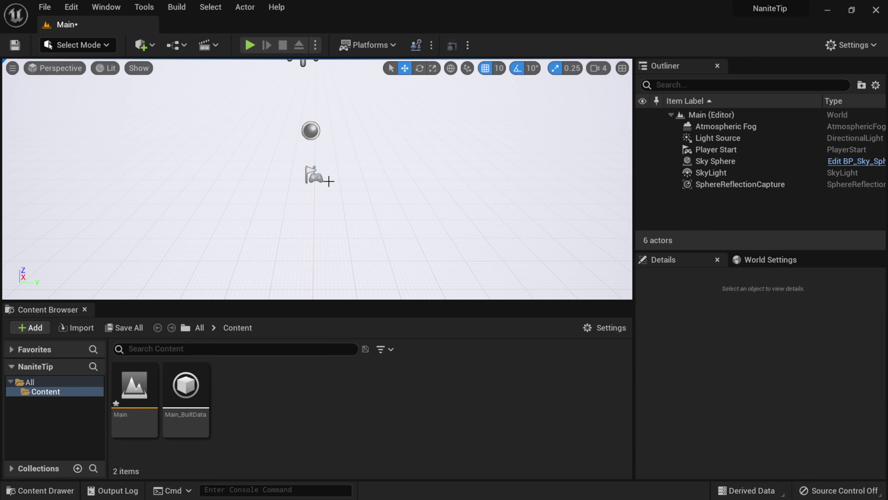
click(318, 182)
key(Delete)
click(315, 177)
key(Delete)
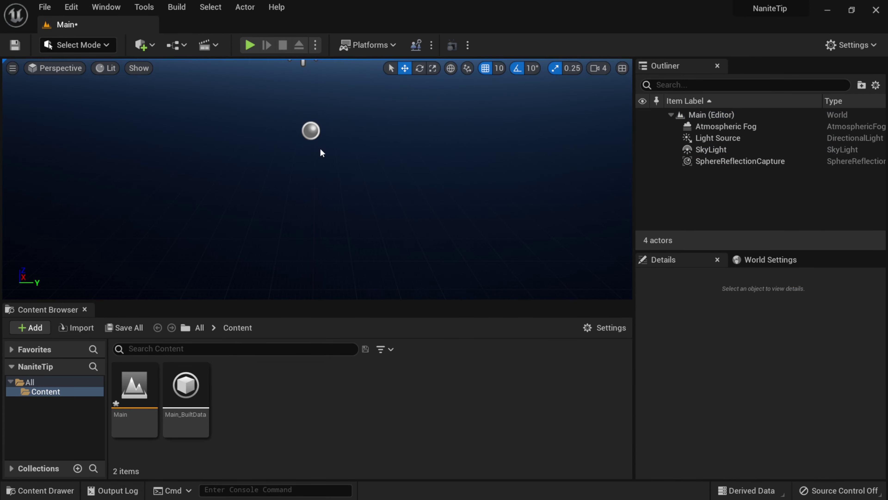
click(311, 130)
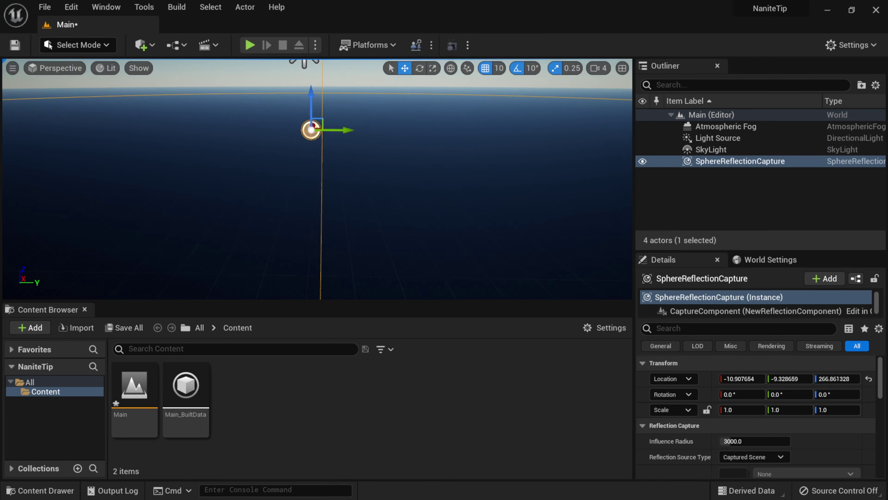
right_drag(411, 201, 415, 187)
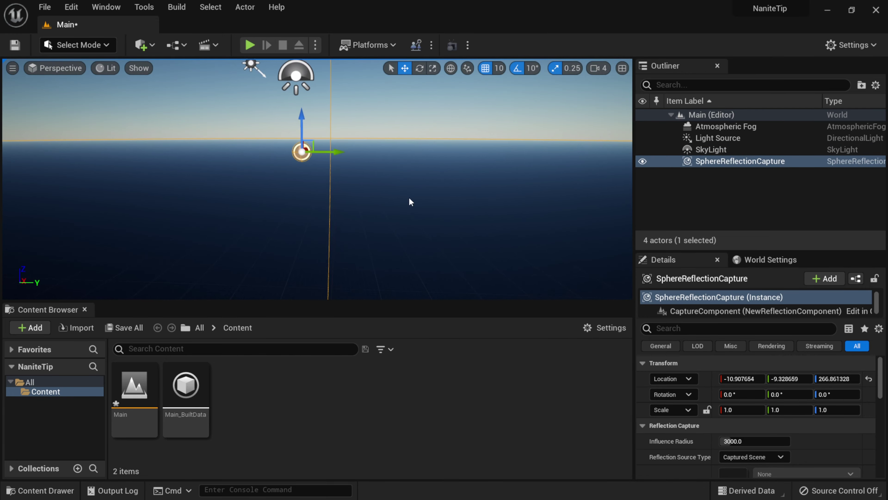
Start a Datasmith file import of Beach.c4d from Desktop/Tutorial.
click(147, 48)
mouse_move(174, 142)
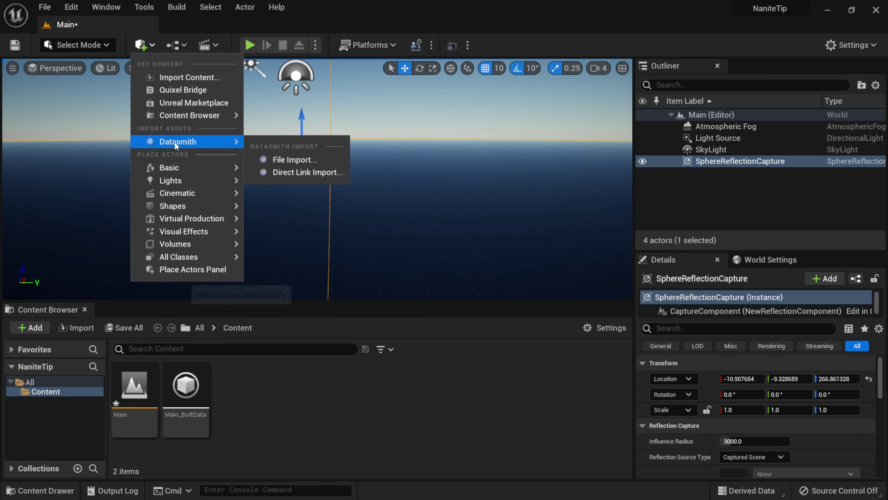
click(283, 160)
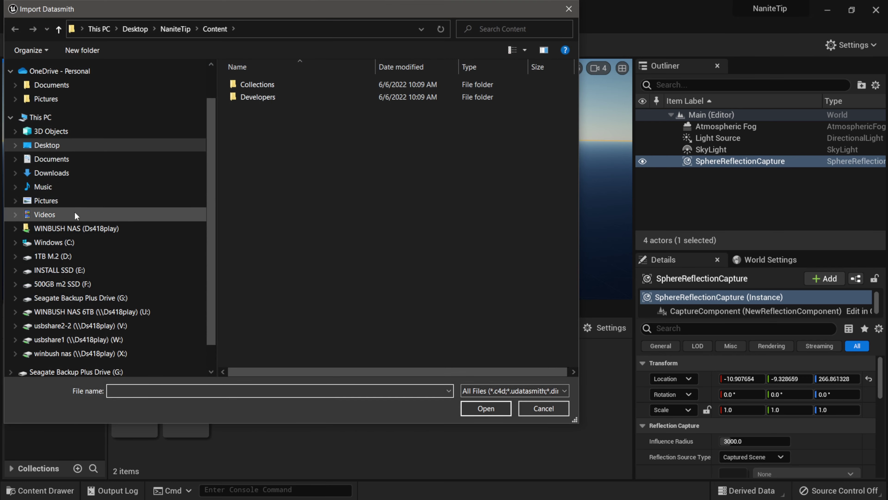
click(58, 145)
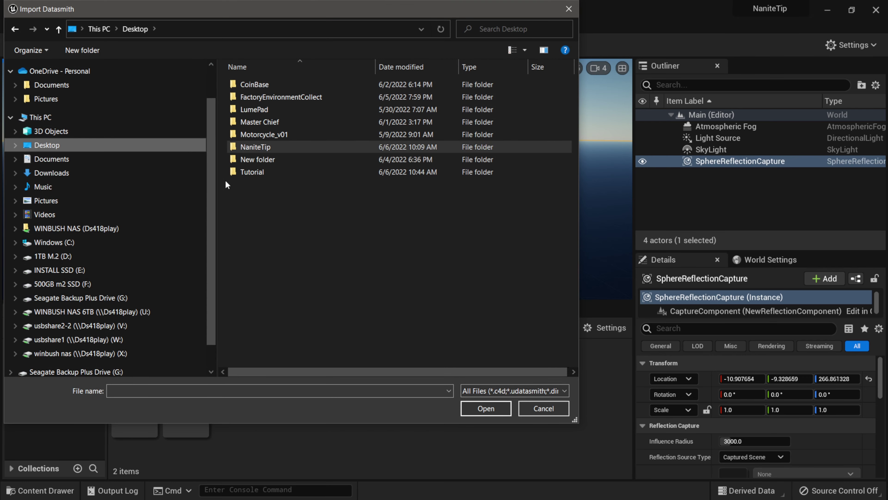
double_click(258, 174)
click(265, 88)
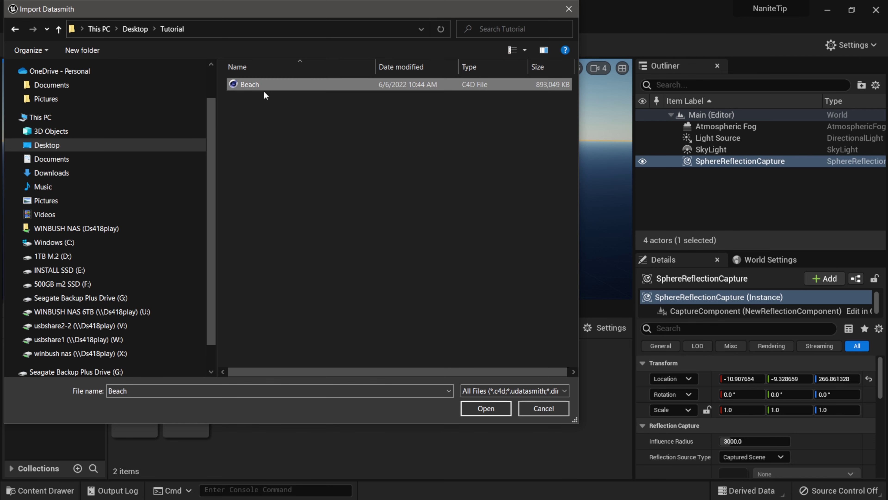
double_click(379, 64)
click(479, 406)
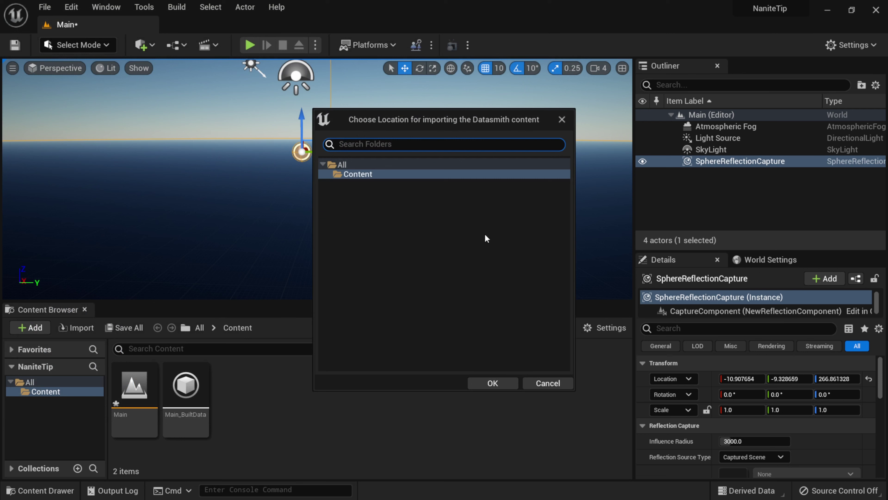
Choose Content as the destination and import Beach.c4d into the level.
click(360, 174)
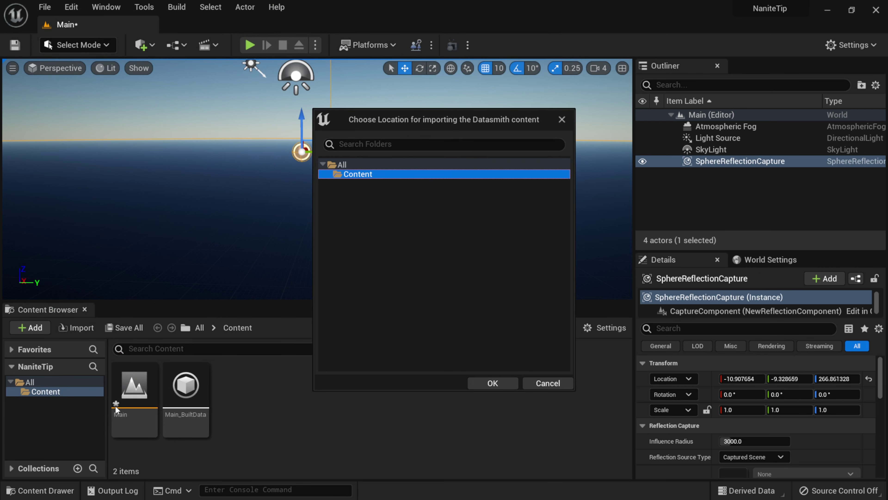
click(500, 387)
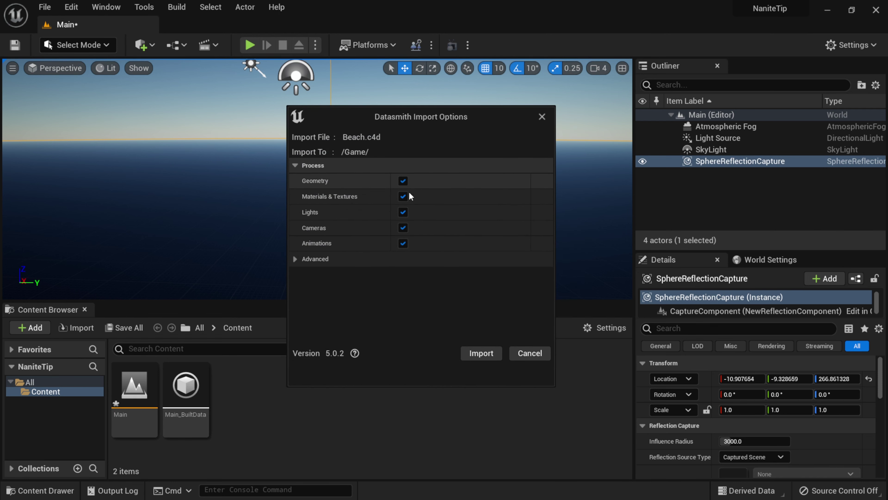
click(480, 354)
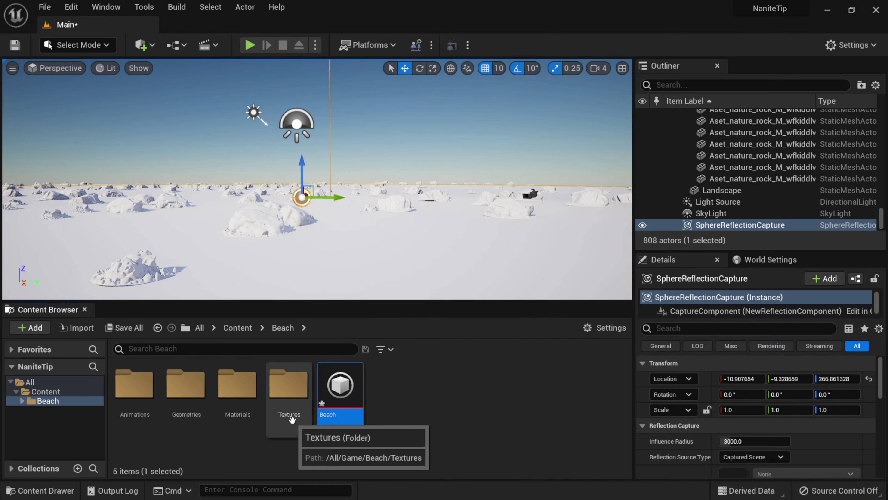
Open the Beach/Materials folder and save all unsaved imported assets.
double_click(238, 394)
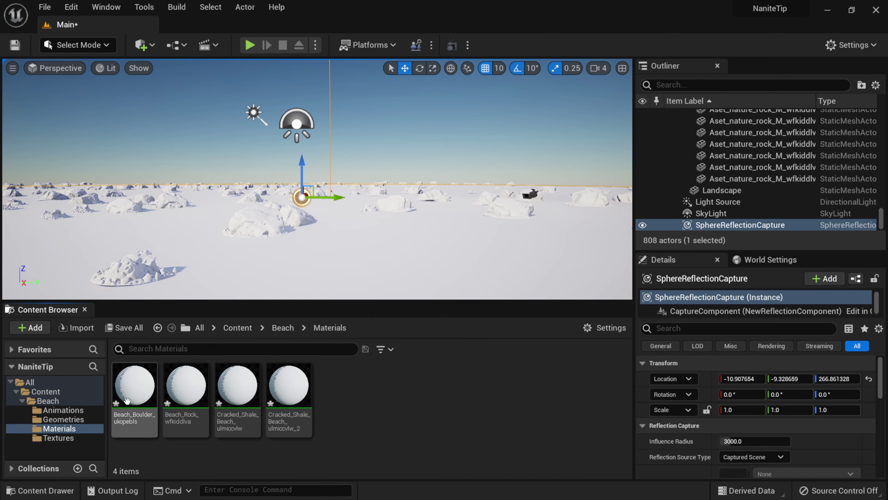
click(130, 328)
click(532, 385)
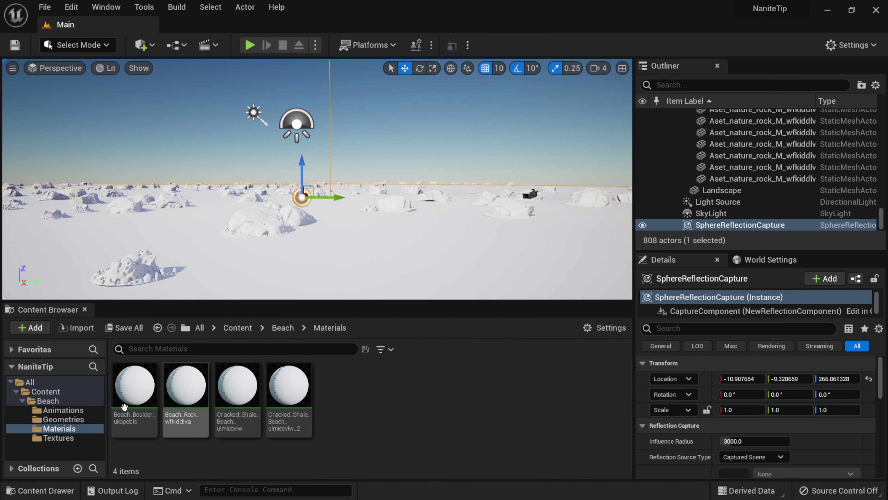
mouse_move(145, 395)
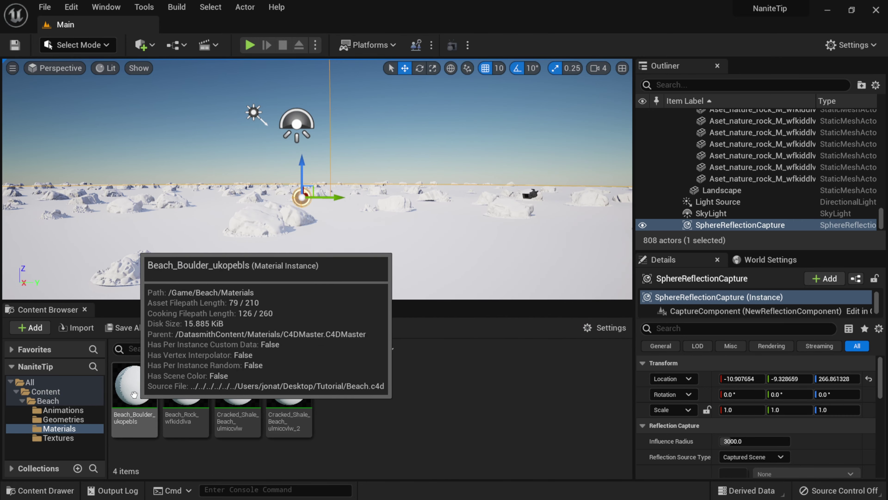
double_click(134, 394)
Uncheck Use_ReflectionColor and its override on Beach_Boulder_ukopebls, then save and close it.
drag(877, 86, 282, 39)
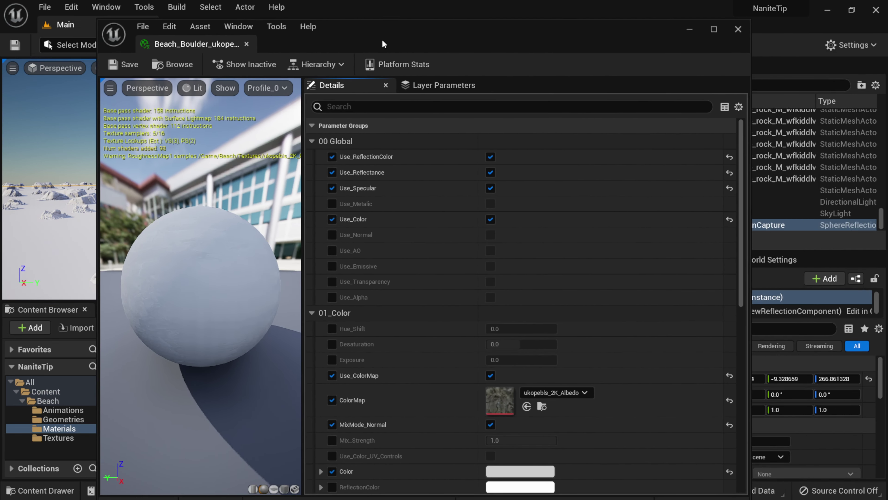
drag(389, 44, 367, 27)
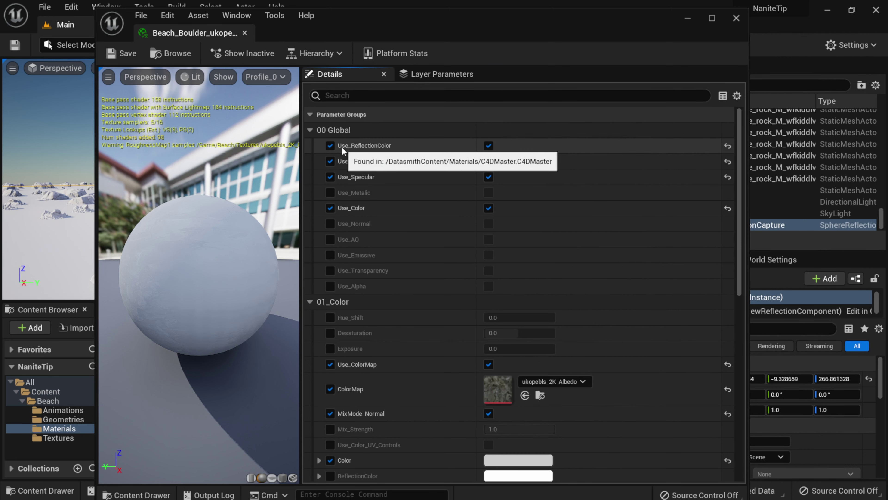
click(489, 145)
click(330, 145)
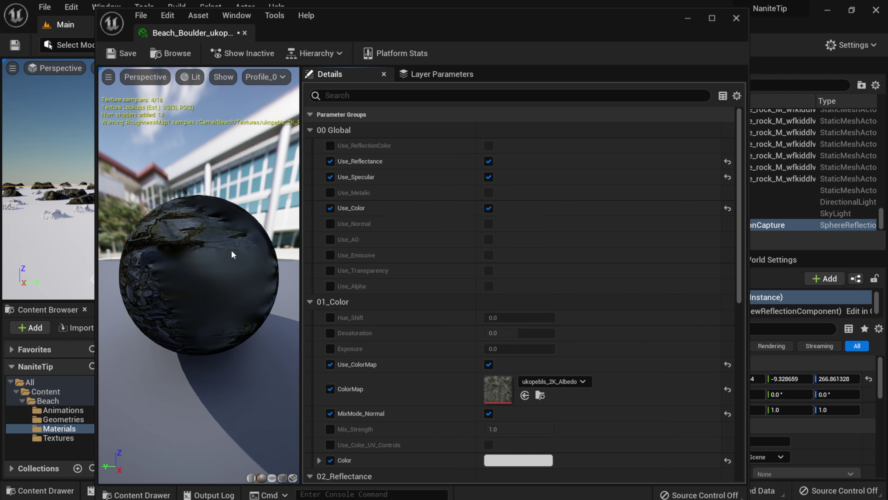
drag(413, 19, 630, 21)
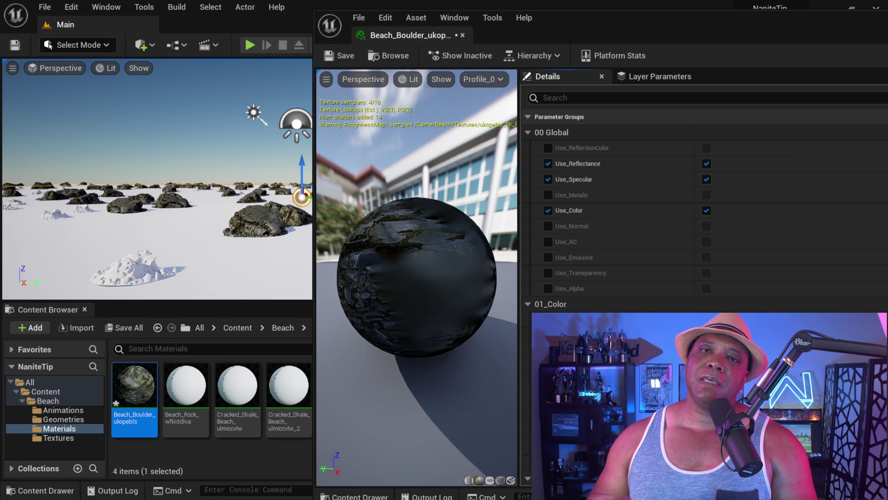
click(355, 56)
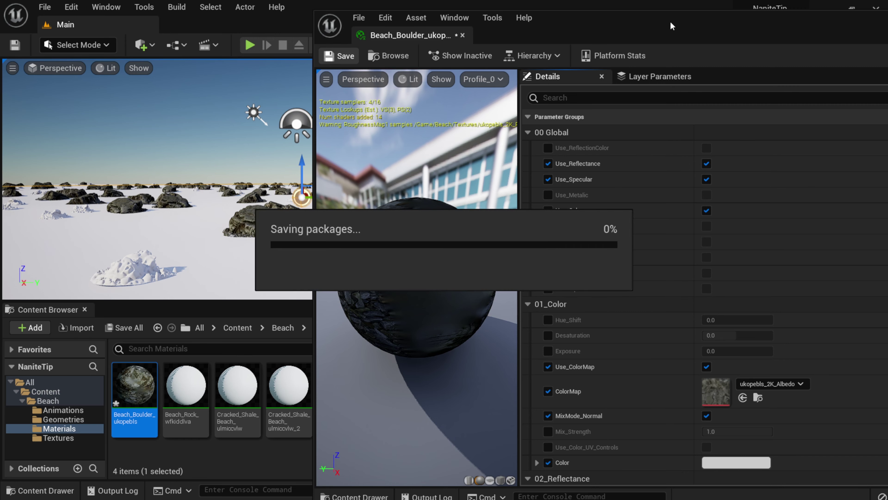
drag(671, 26, 519, 28)
click(725, 21)
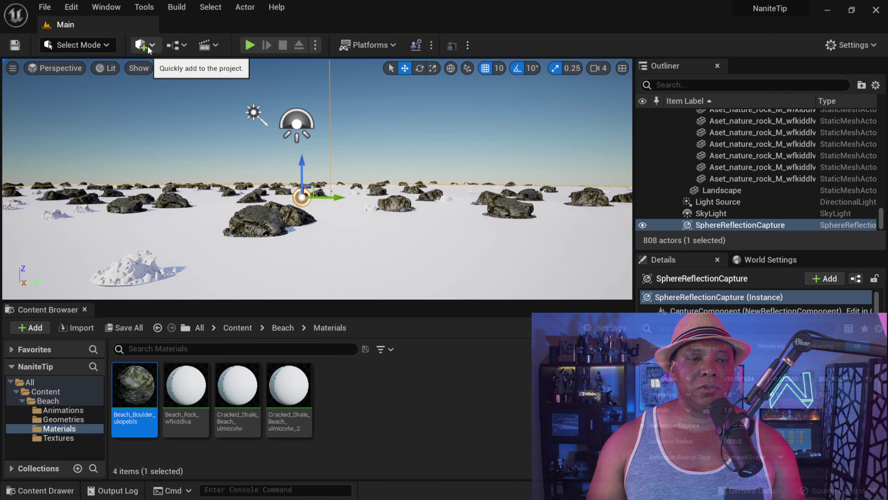
Open Quixel Bridge, make its window narrower, and move it down to reveal the level.
click(153, 46)
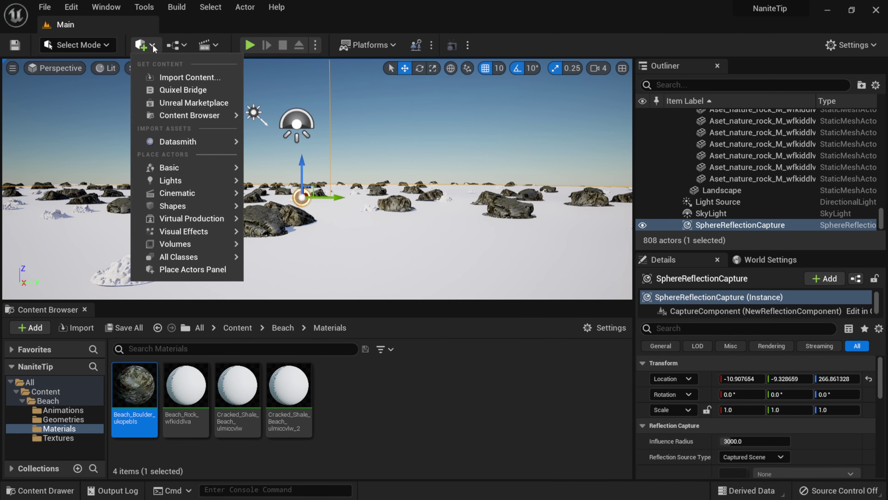
click(180, 91)
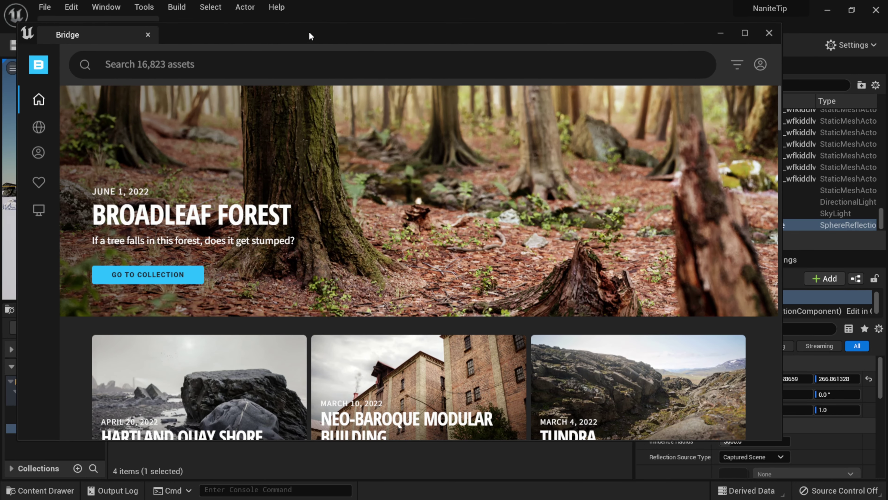
drag(309, 31, 349, 46)
drag(532, 56, 484, 28)
drag(774, 425, 627, 391)
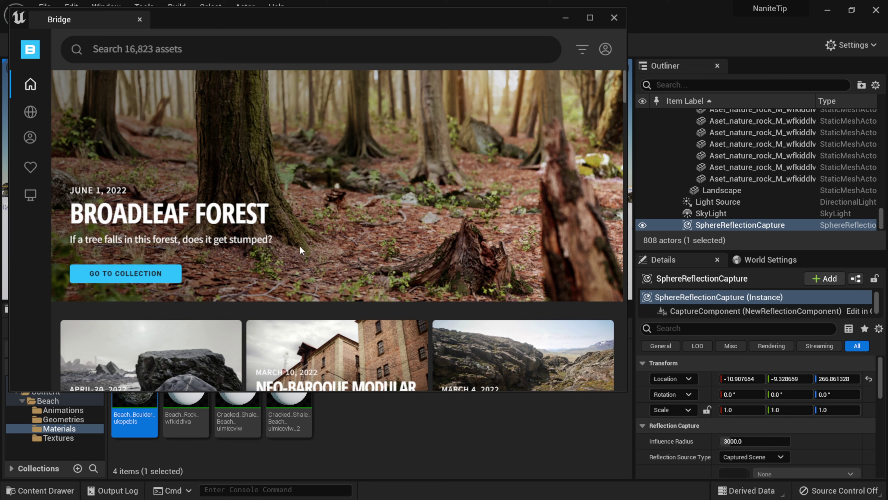
scroll(759, 156, up, 3)
scroll(759, 157, up, 3)
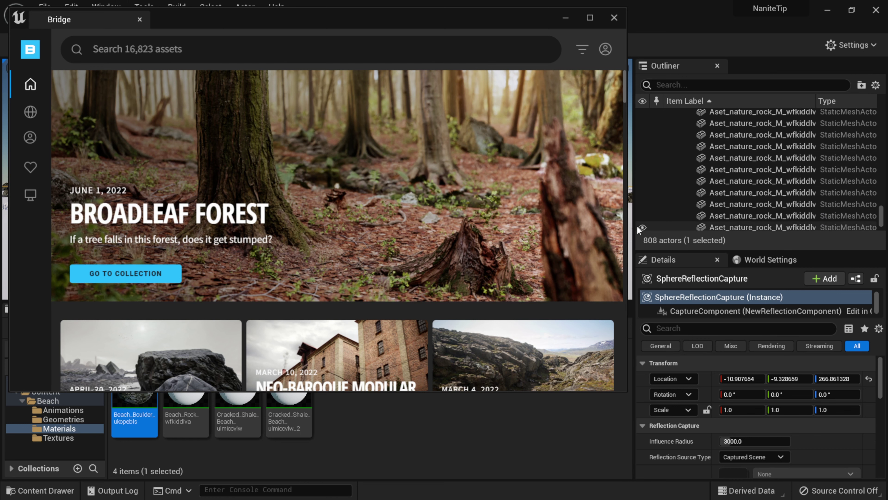
drag(628, 224, 578, 219)
scroll(687, 182, up, 4)
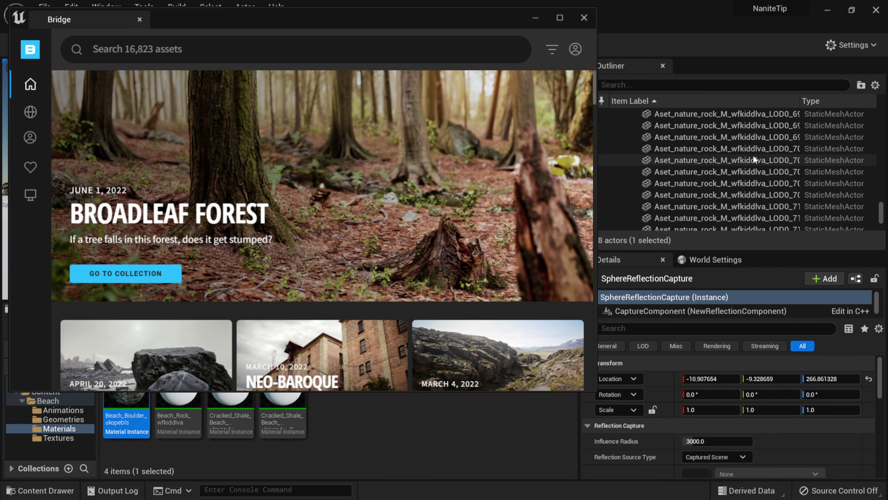
drag(464, 21, 477, 335)
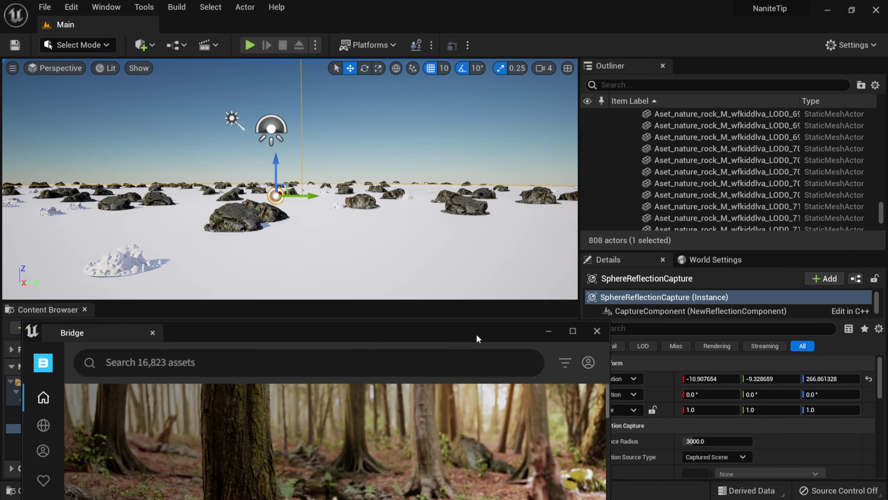
Select a beach rock to read its ukopebls asset name in the Outliner.
click(753, 149)
click(237, 222)
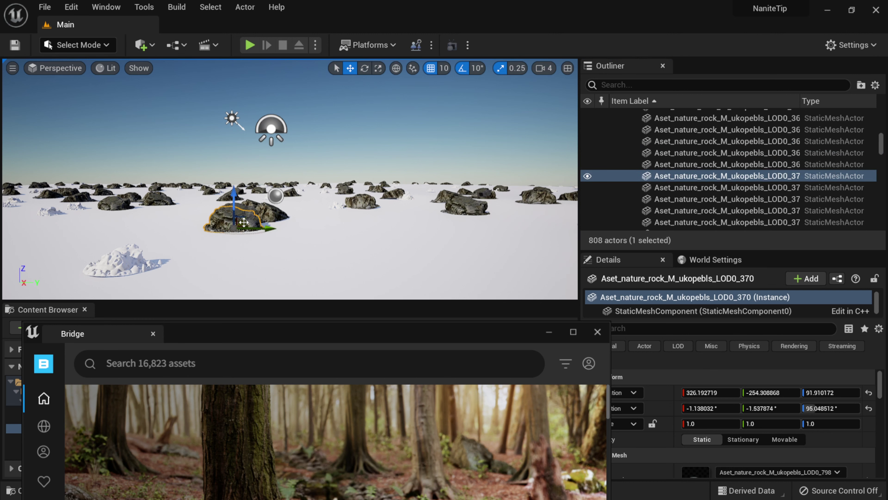
scroll(244, 223, up, 5)
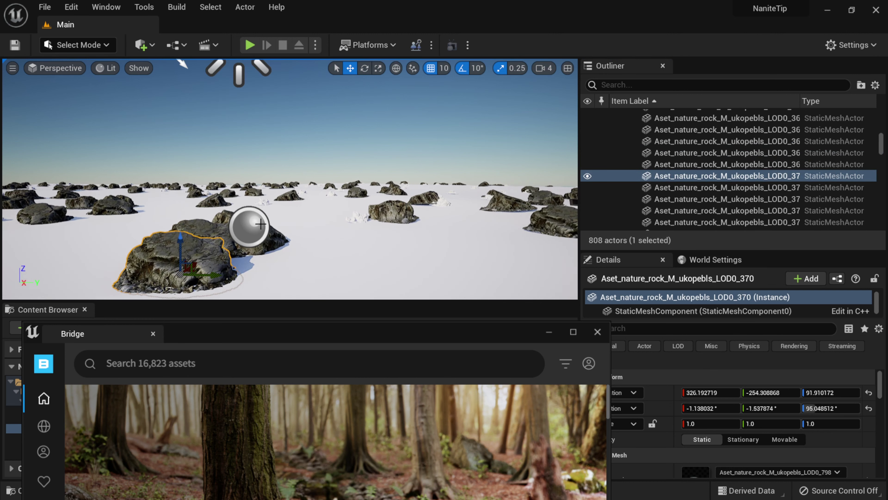
scroll(252, 226, up, 6)
key(Left)
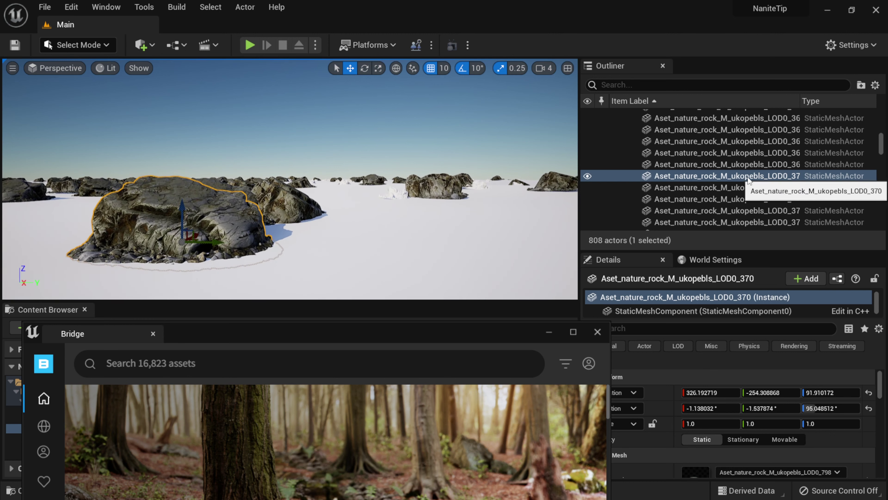
Search Bridge for 'ukopebls'.
drag(447, 342, 426, 112)
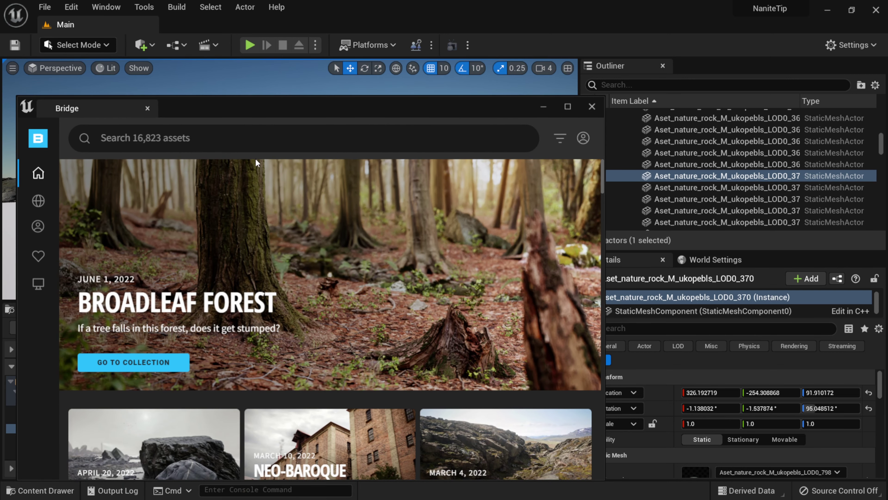
text(opebls)
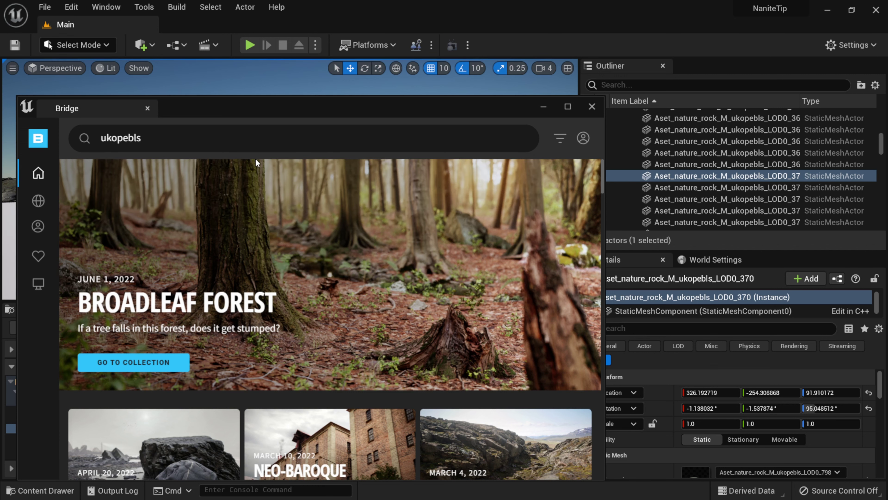
key(Return)
mouse_move(158, 385)
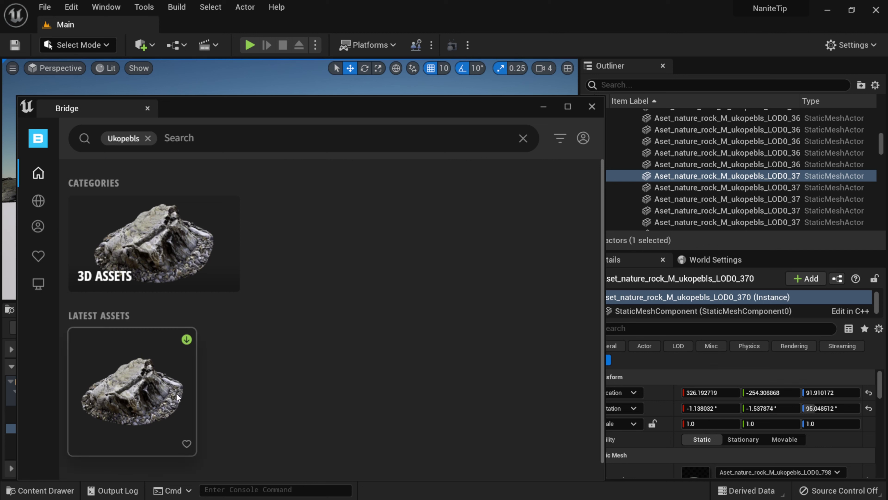
Open the Beach Boulder asset in Bridge and set its download quality to Nanite.
click(145, 375)
drag(375, 108, 353, 44)
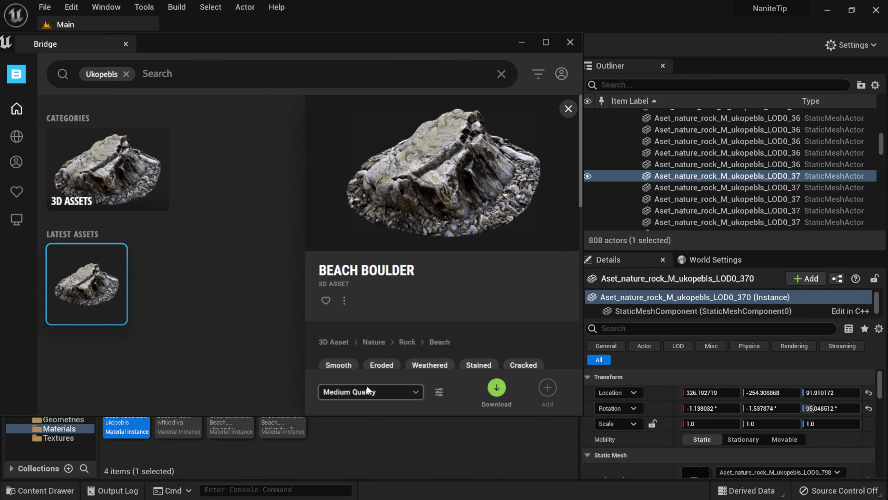
click(414, 393)
click(343, 368)
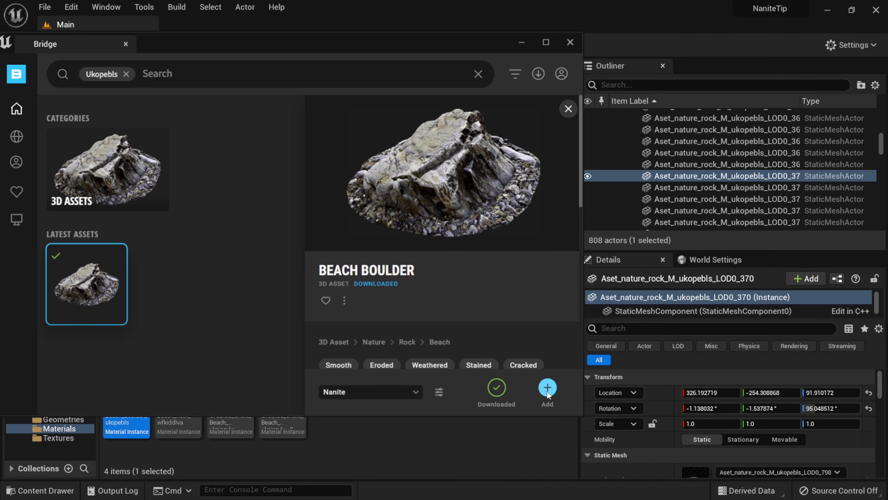
drag(369, 45, 615, 33)
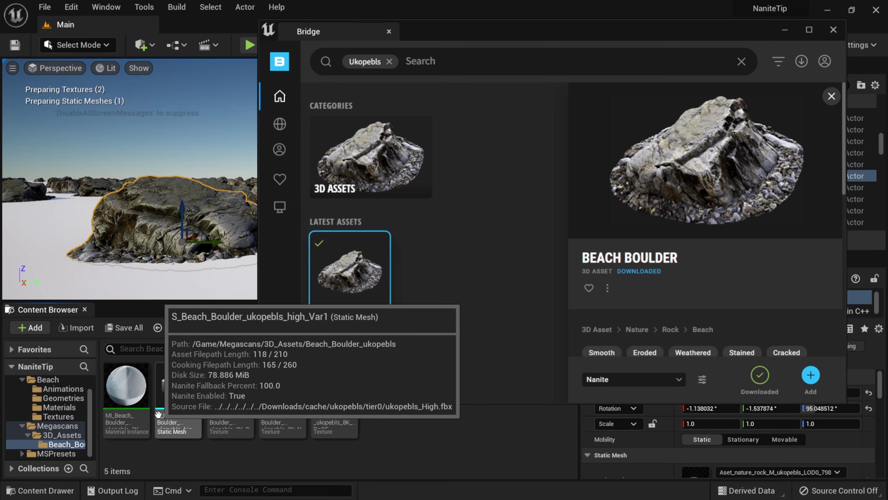
Close Bridge and select the S_Beach_Boulder_ukopebls static mesh in the Content Browser.
click(833, 30)
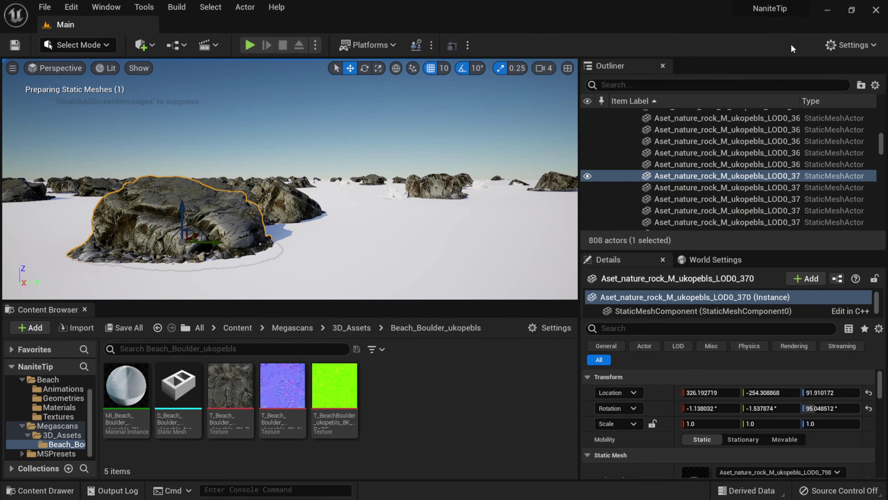
click(176, 387)
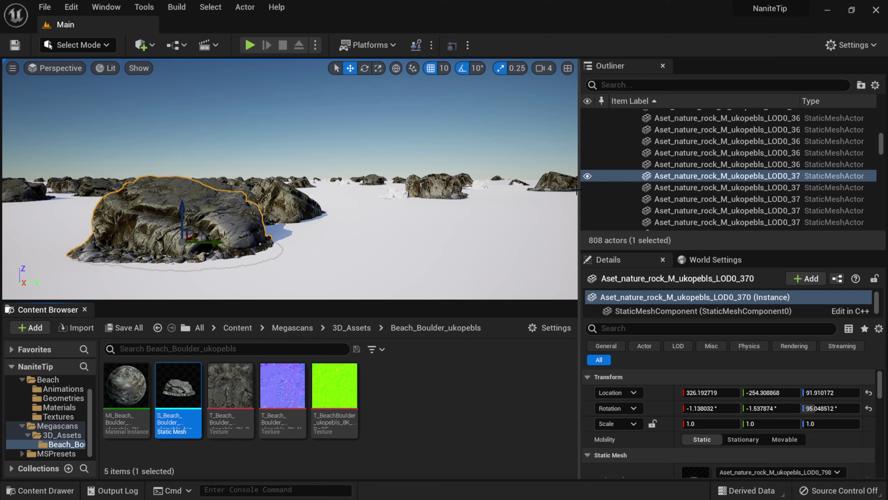
Widen the Outliner and Details panels and scroll to the top of the rock list.
drag(580, 189, 531, 189)
scroll(646, 192, up, 10)
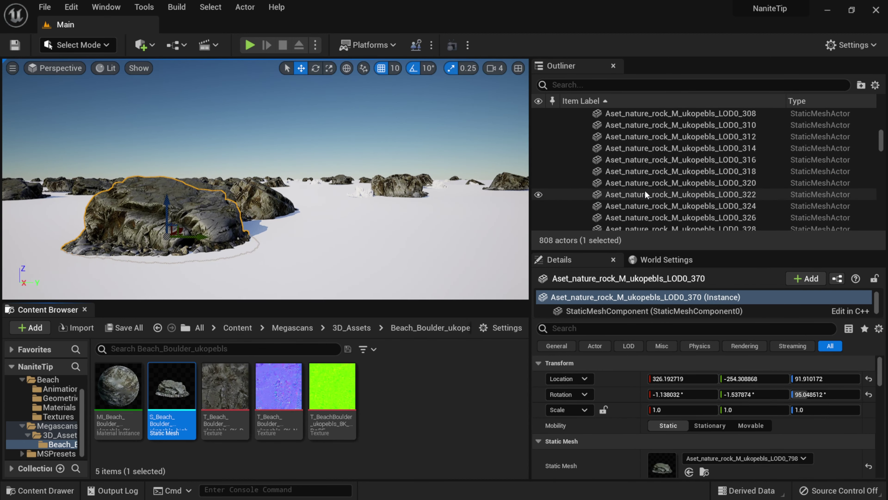
scroll(644, 191, up, 10)
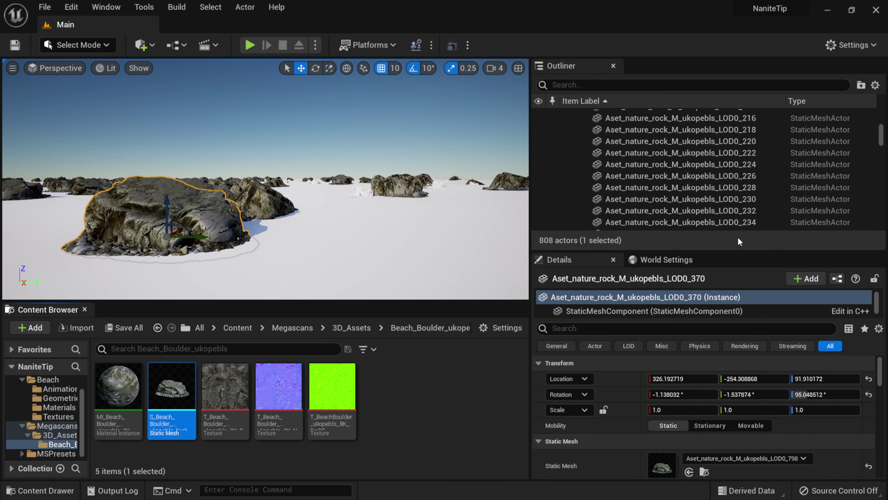
drag(733, 251, 733, 337)
scroll(667, 219, up, 5)
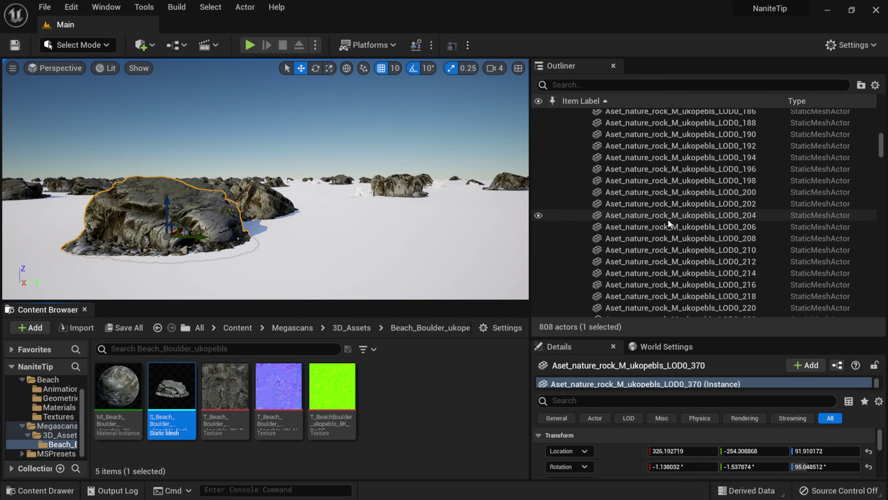
scroll(668, 220, up, 20)
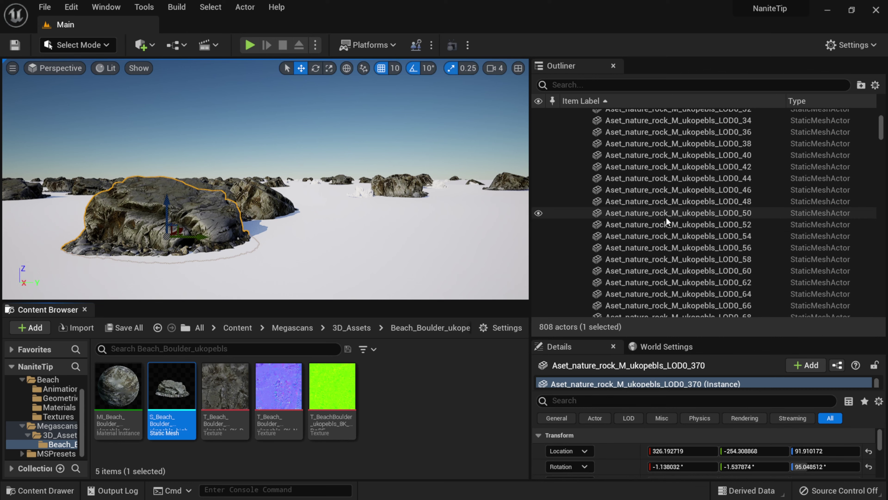
scroll(666, 219, up, 4)
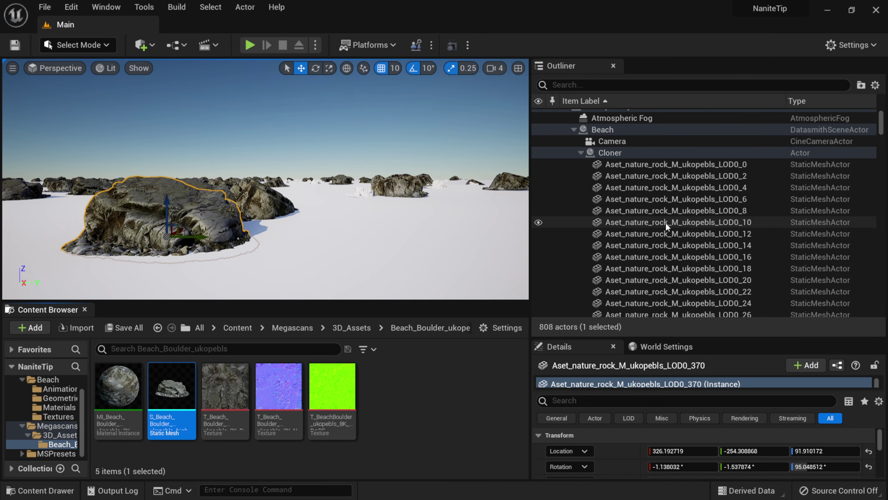
Select rocks ukopebls_LOD0_0 through LOD0_798 and enlarge Details to show Static Mesh.
click(688, 165)
drag(881, 123, 886, 214)
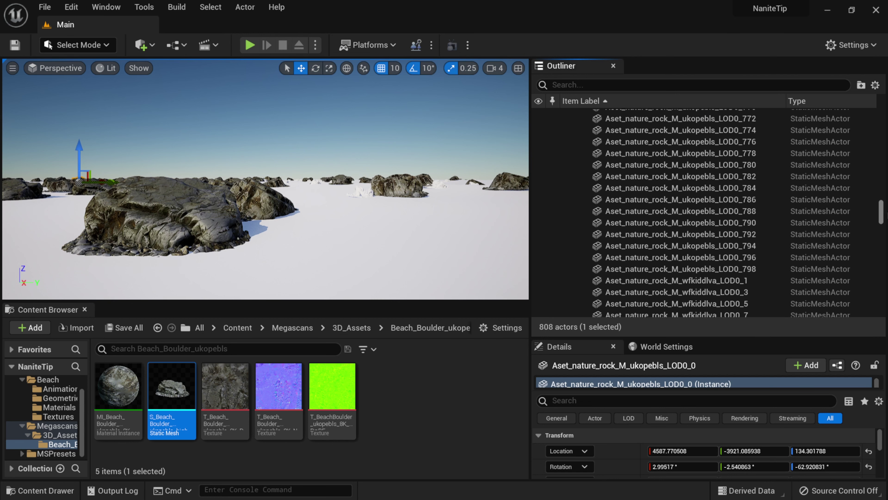
shift+click(694, 272)
drag(706, 336, 708, 142)
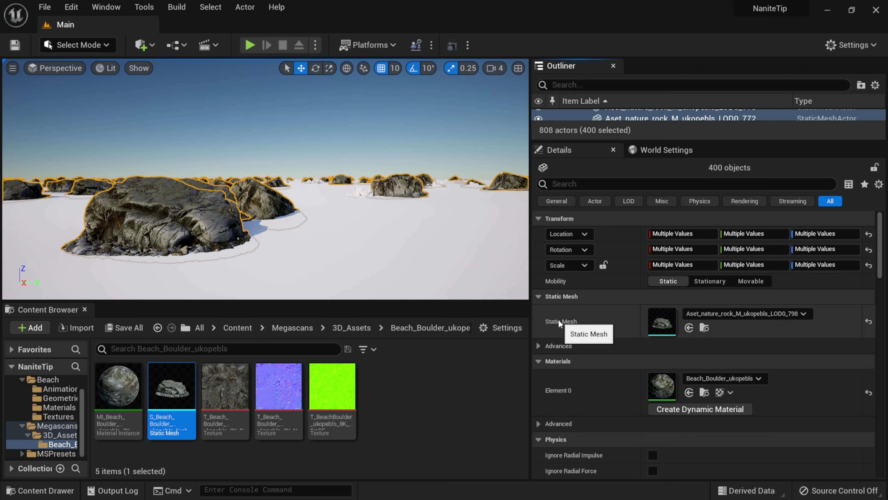
Assign the S_Beach_Boulder mesh and MI_Beach_Boulder material (Element 0) to all 400 rocks.
scroll(168, 218, up, 5)
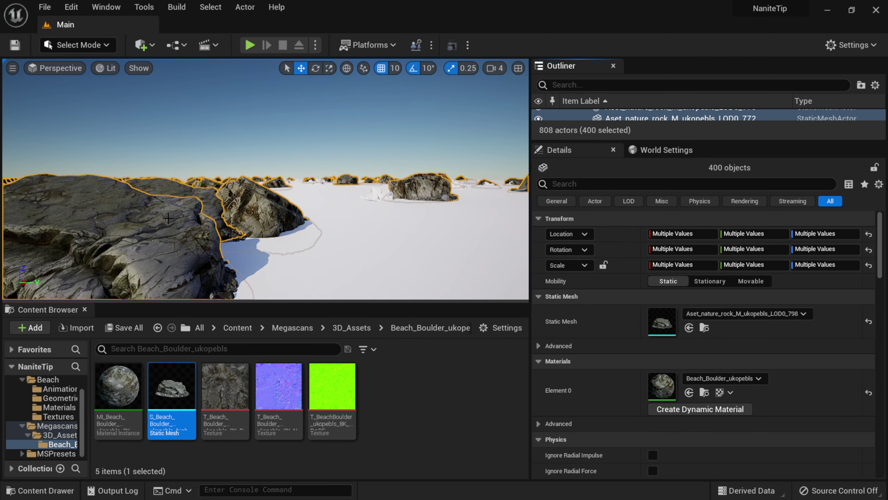
drag(171, 219, 168, 200)
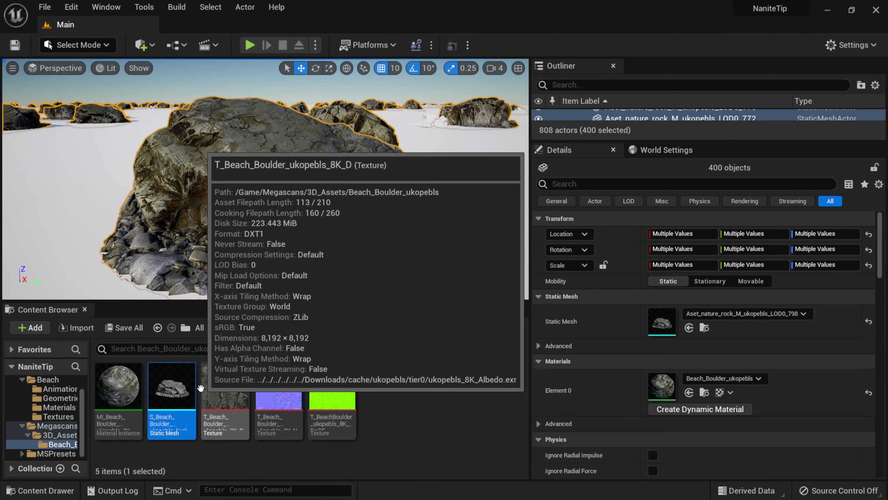
mouse_move(168, 391)
drag(168, 390, 664, 327)
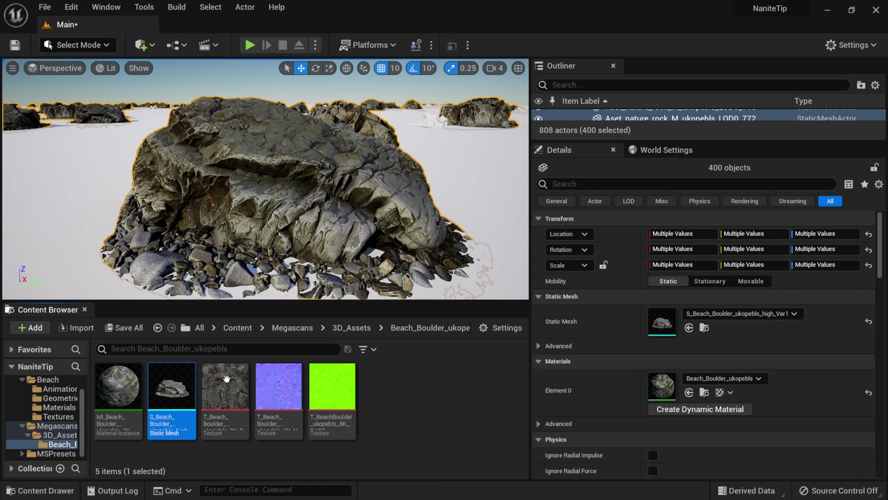
mouse_move(118, 385)
mouse_down()
mouse_move(550, 369)
mouse_move(657, 388)
mouse_up()
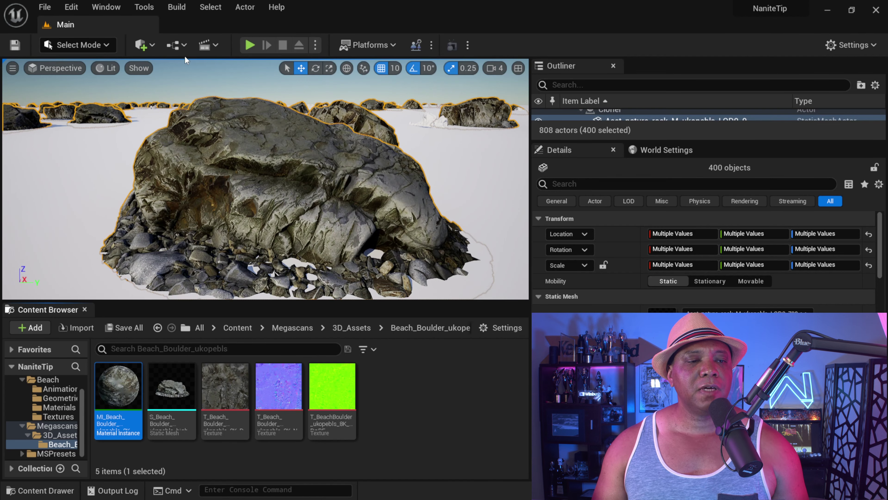
Switch the viewport to Wireframe and assign the S_Beach_Boulder mesh to the selected rocks.
click(107, 67)
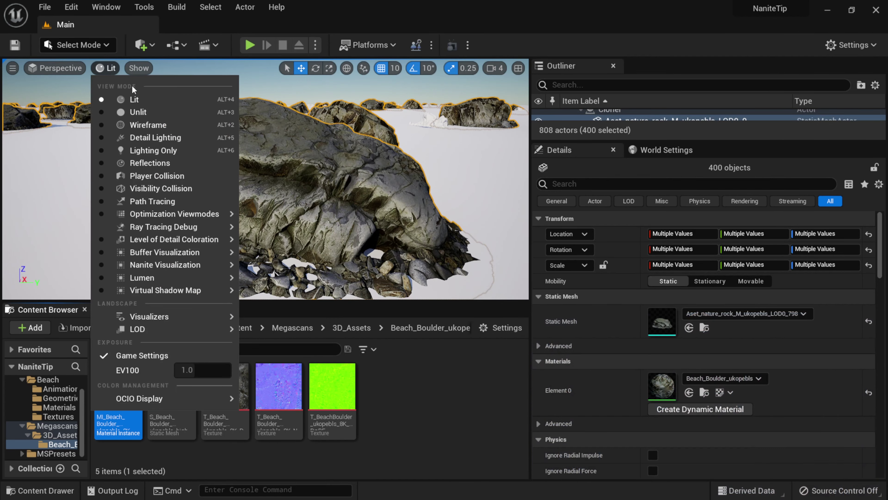
click(147, 125)
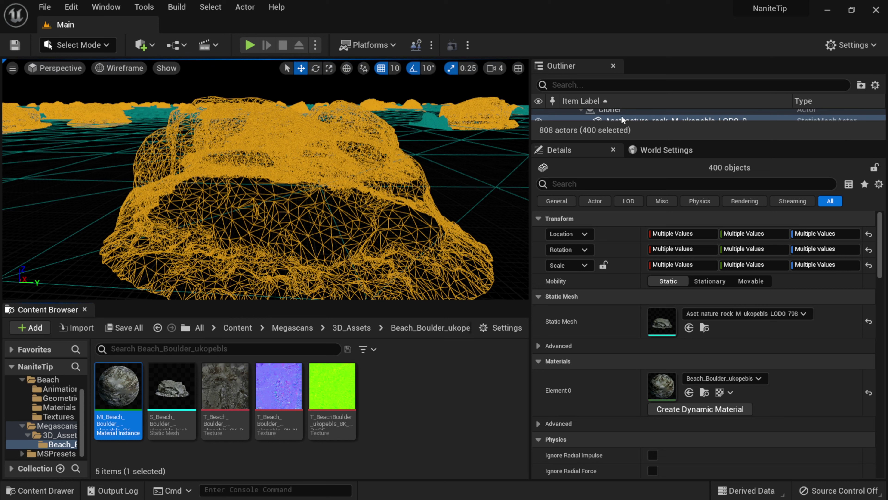
click(177, 399)
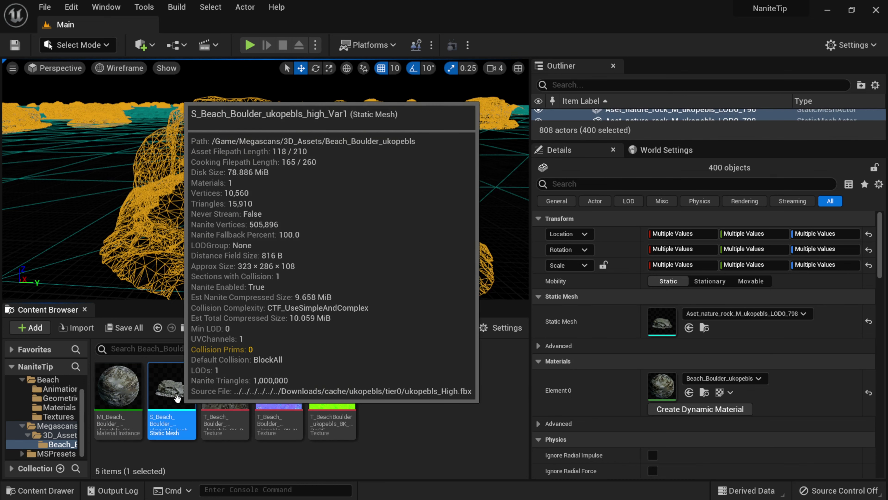
drag(177, 398, 665, 328)
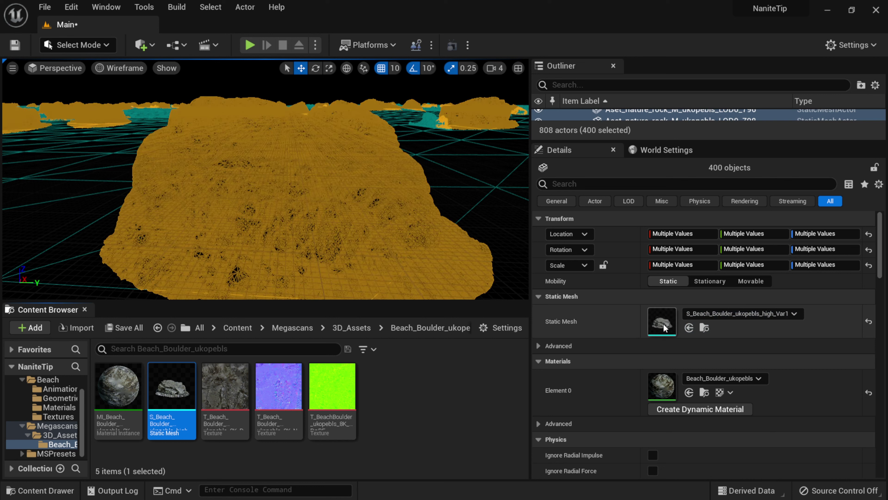